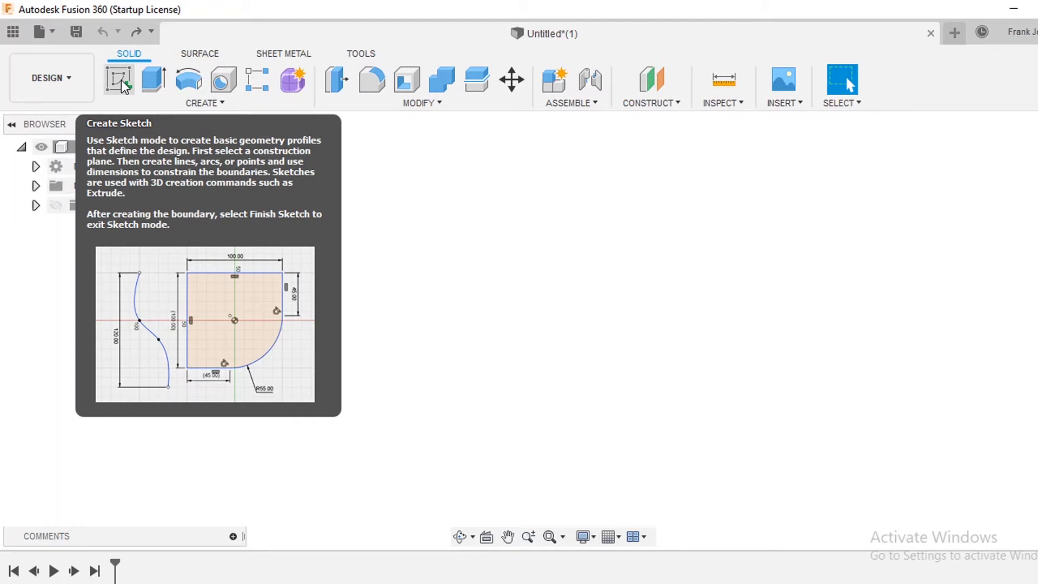
# Step: Start a sketch on the horizontal origin plane and draw a 4 in by 4 in rectangle around the origin
pyautogui.click(121, 80)
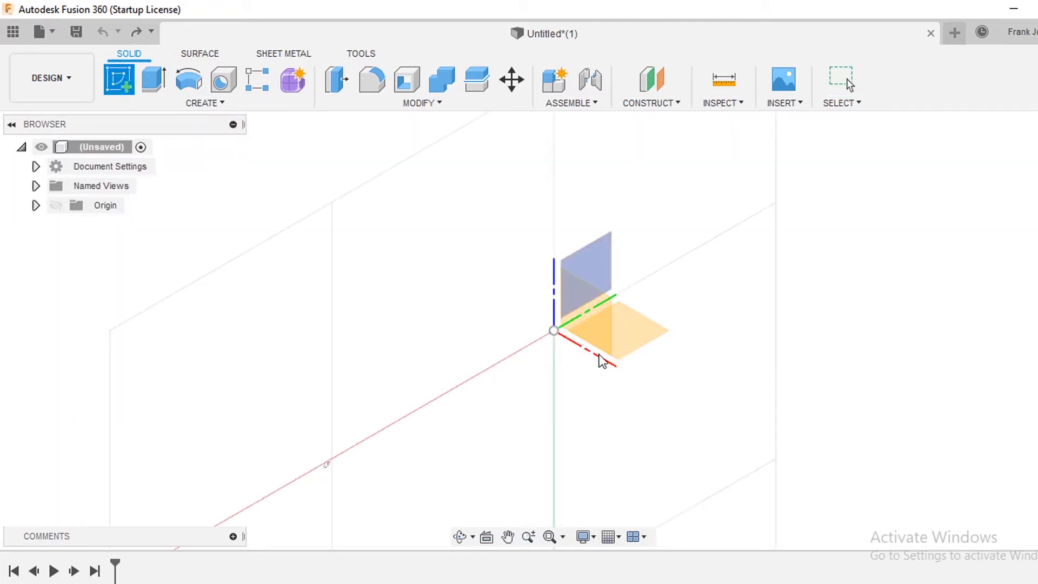
pyautogui.click(656, 338)
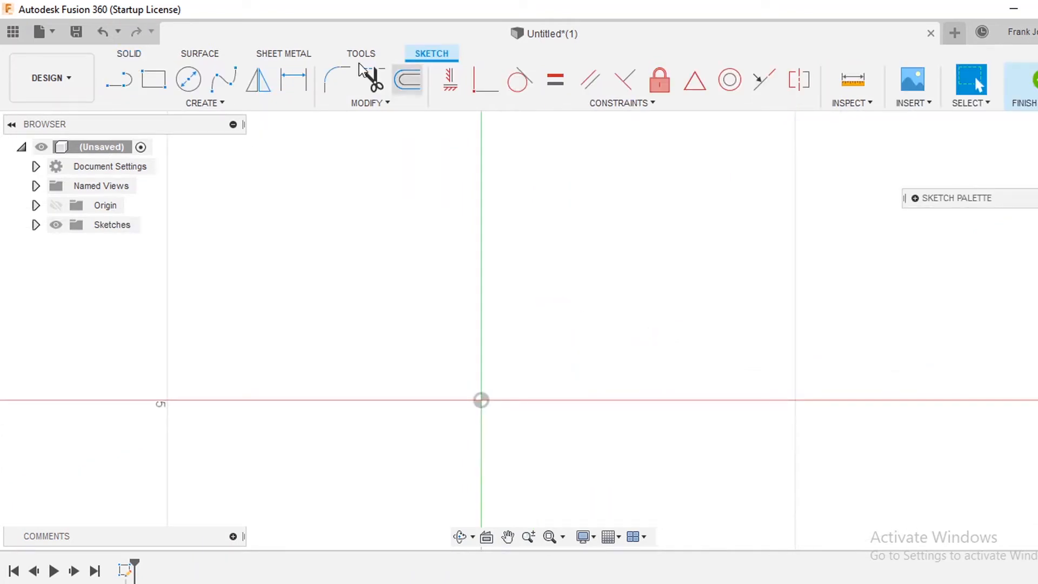
pyautogui.click(153, 80)
pyautogui.click(320, 196)
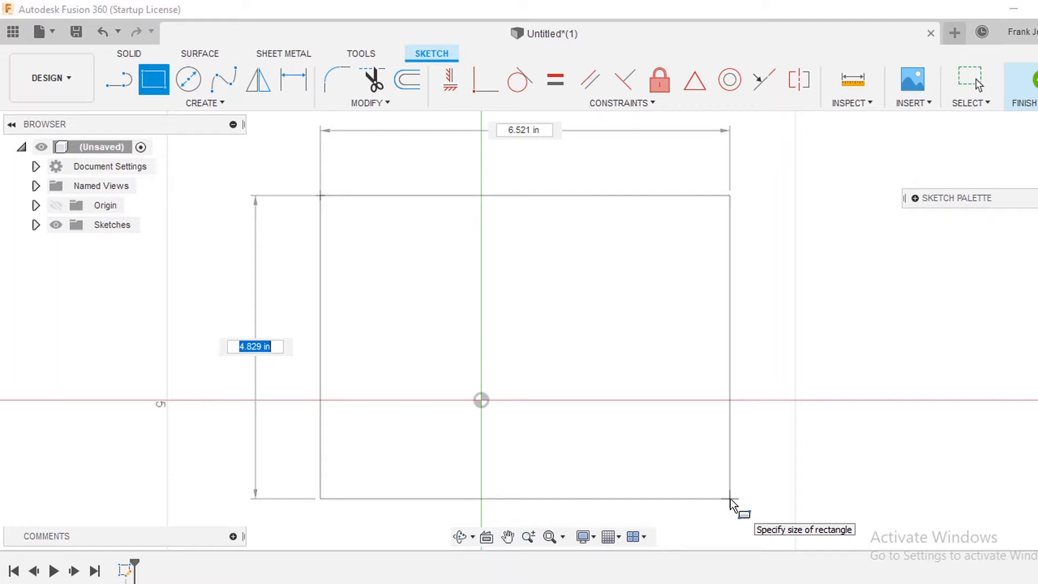
pyautogui.write('4')
pyautogui.press('Tab')
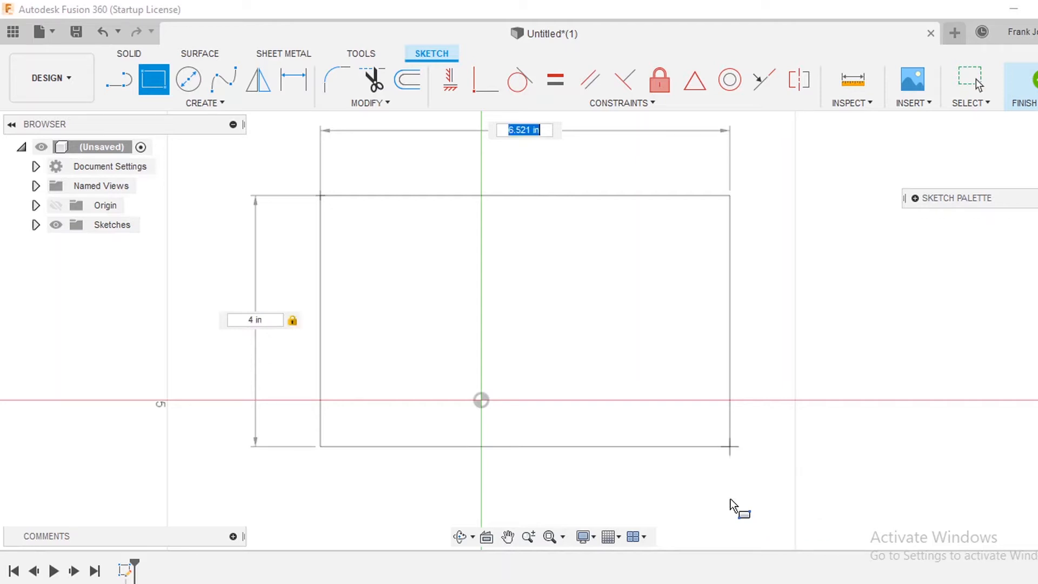
pyautogui.write('4')
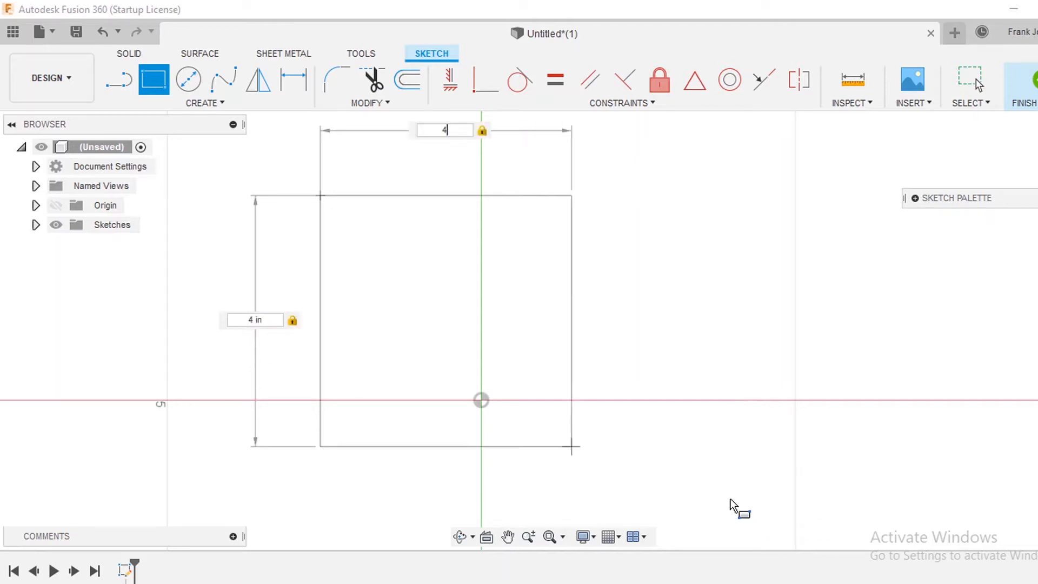
pyautogui.press('Return')
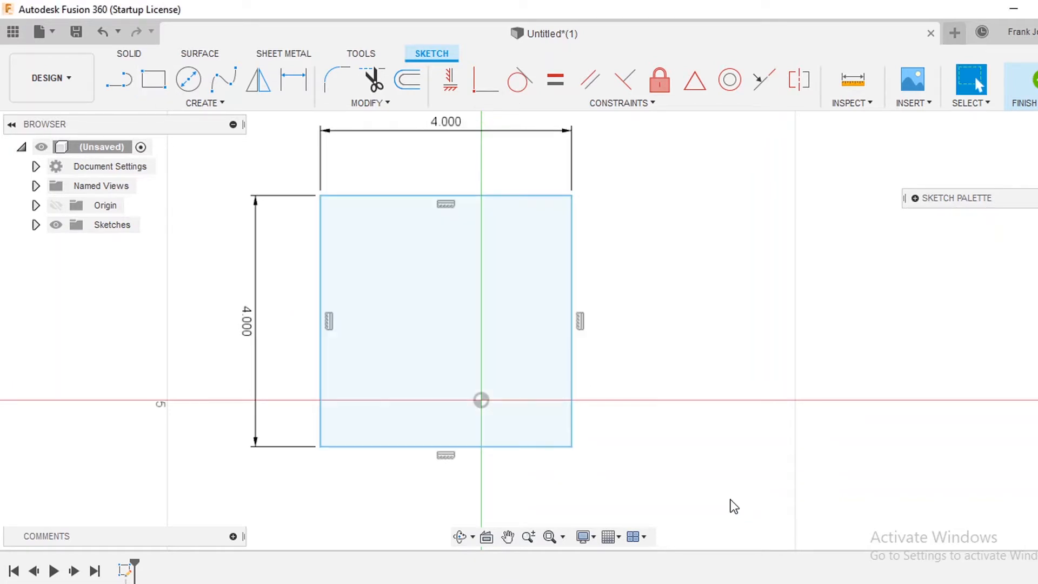
# Step: Draw a 1 in diameter circle inside the square near its upper-left corner
pyautogui.click(421, 258)
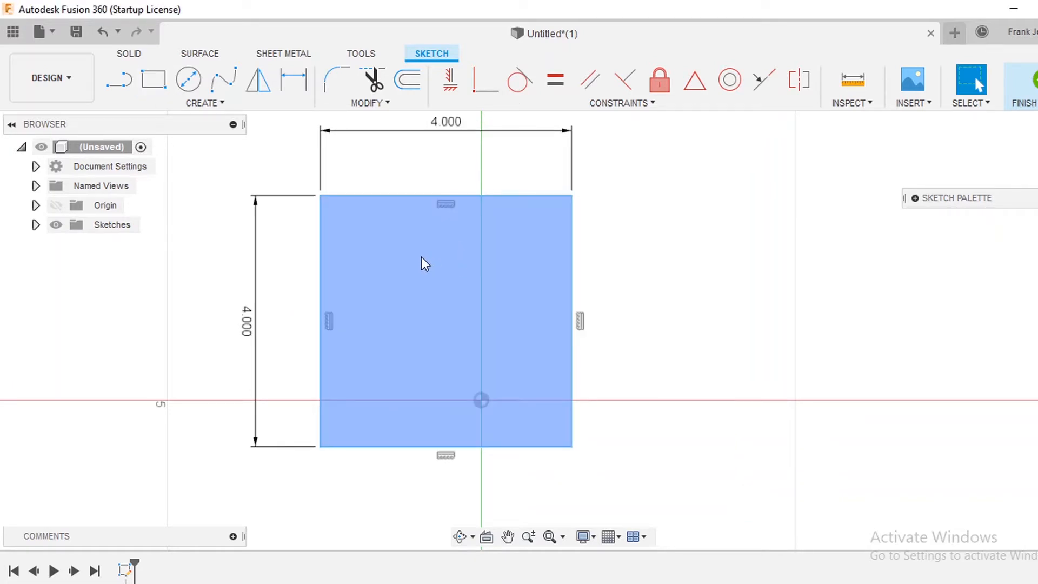
pyautogui.press('c')
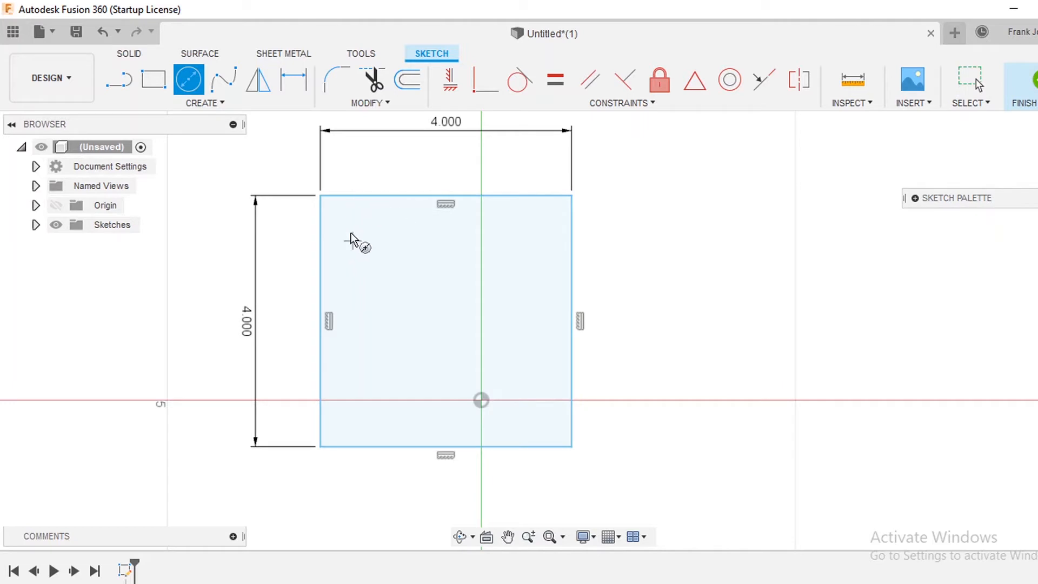
pyautogui.click(363, 245)
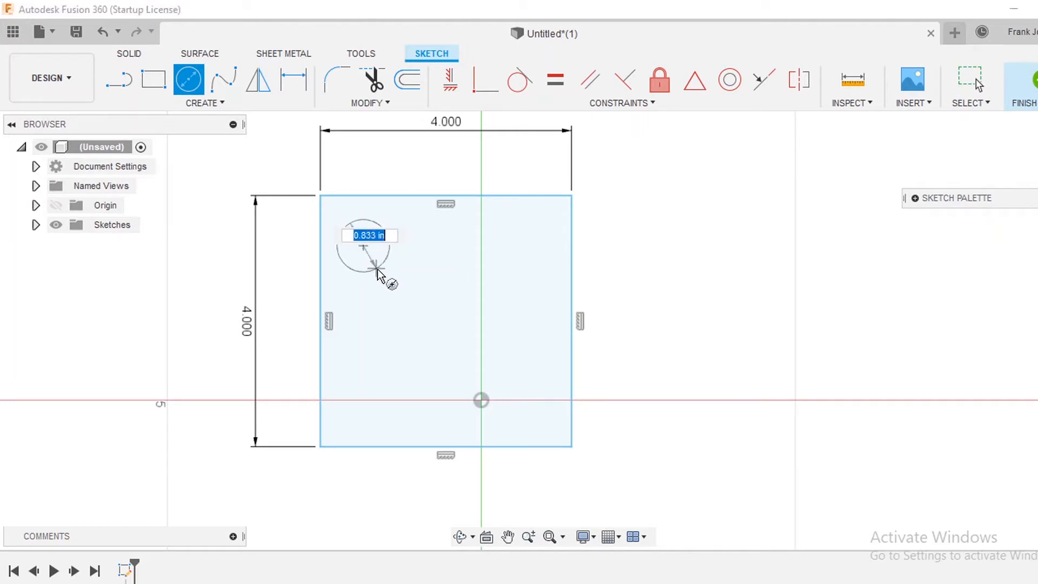
pyautogui.write('1')
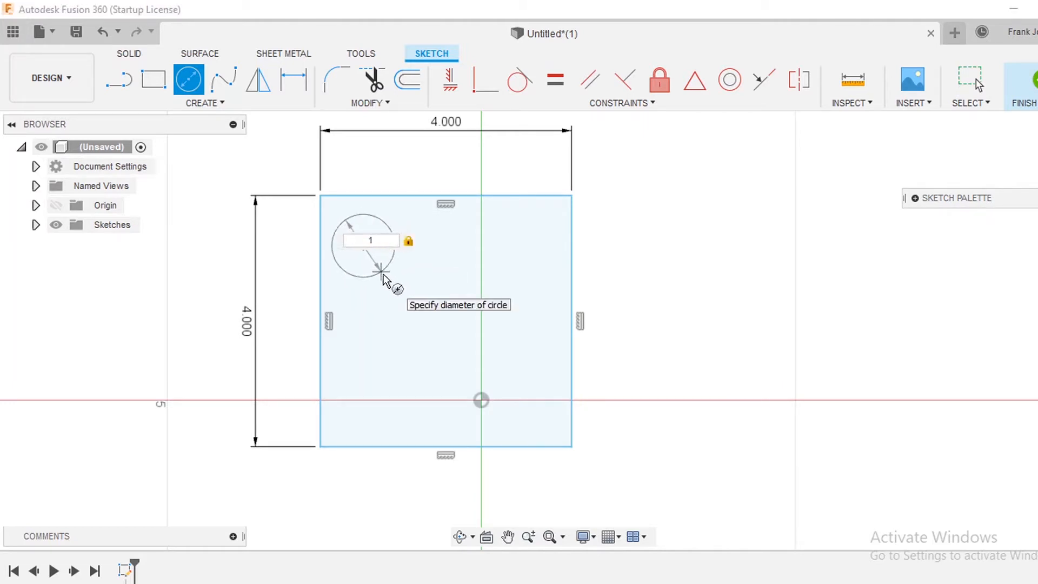
pyautogui.press('Return')
pyautogui.press('Escape')
pyautogui.click(384, 278)
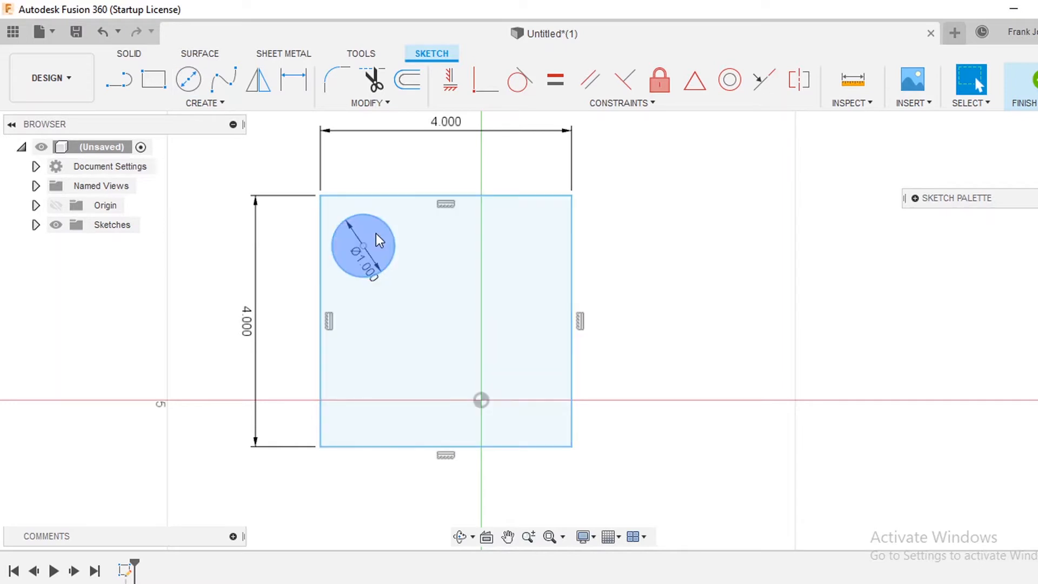
pyautogui.click(461, 225)
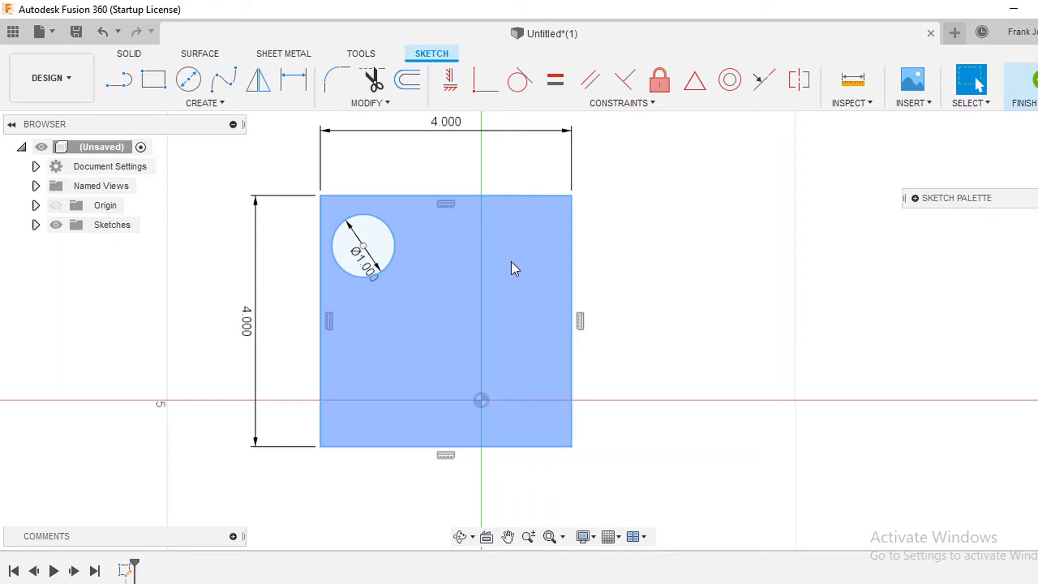
# Step: Draw a vertical line about 1.68 in long down from the midpoint of the square's top edge
pyautogui.press('l')
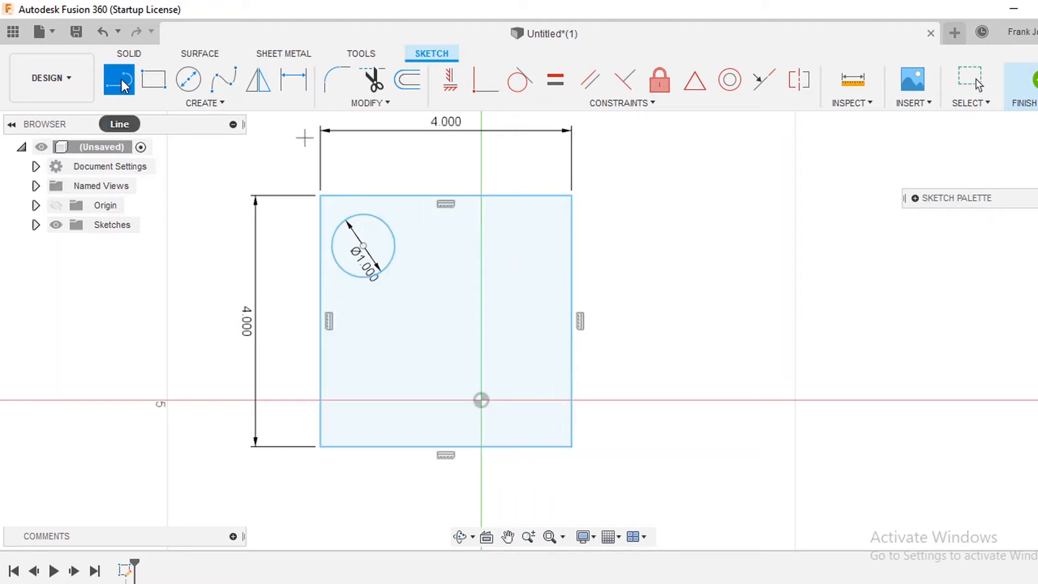
pyautogui.click(446, 195)
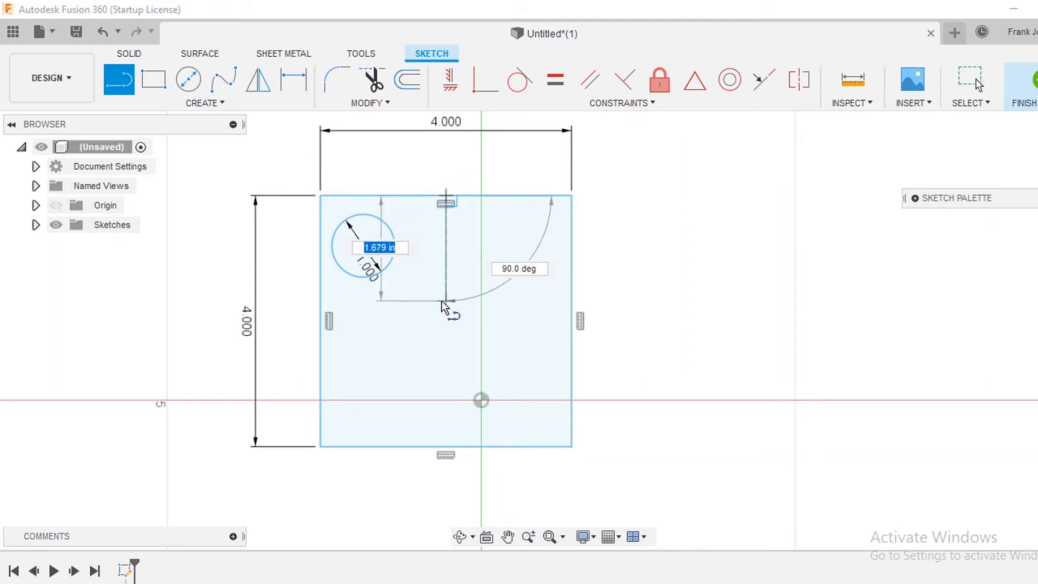
pyautogui.click(442, 300)
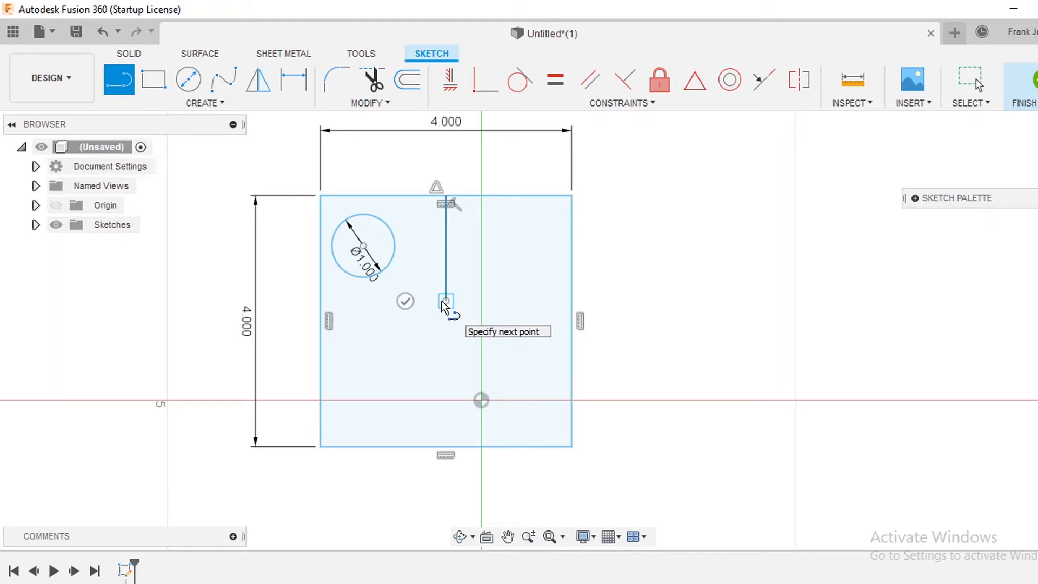
pyautogui.press('Escape')
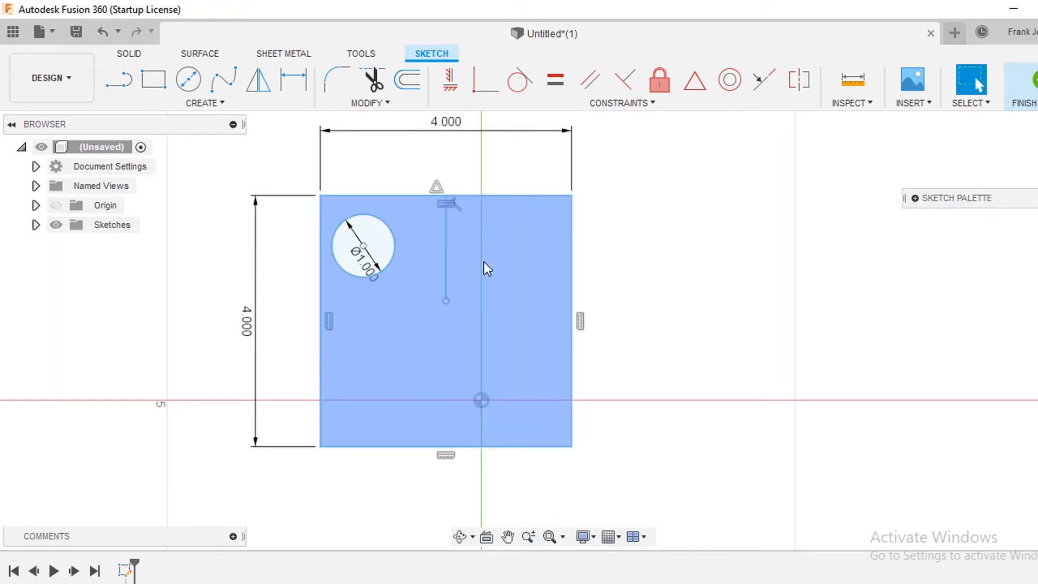
# Step: Mirror the 1 in circle across the vertical centre line
pyautogui.click(393, 233)
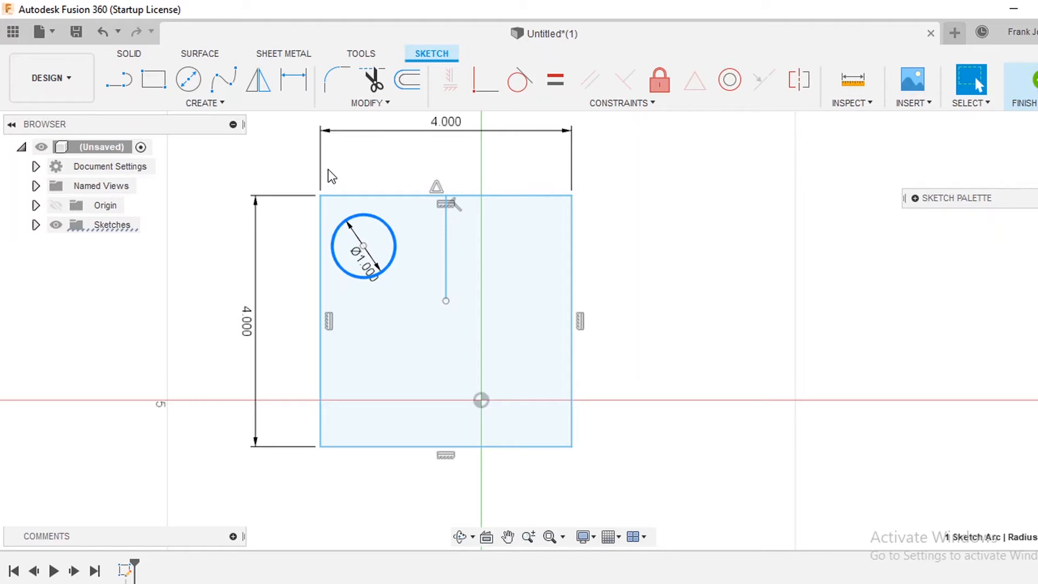
pyautogui.click(252, 88)
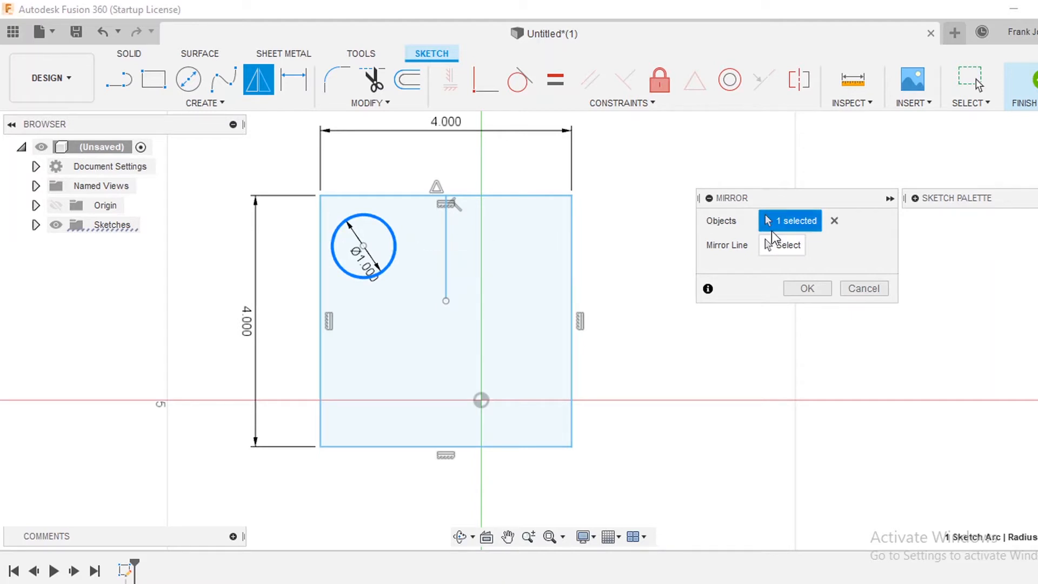
pyautogui.click(397, 249)
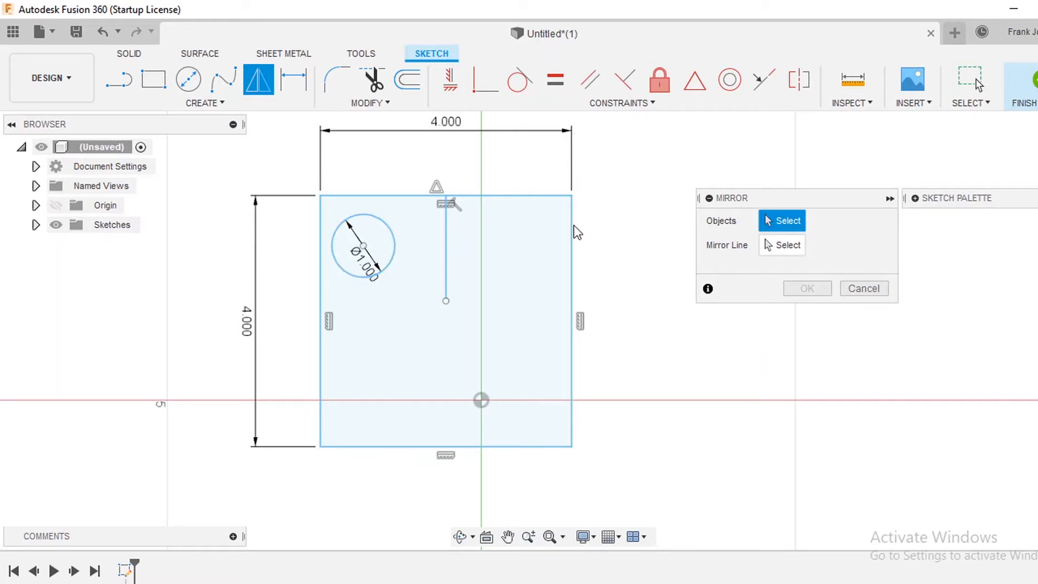
pyautogui.click(394, 242)
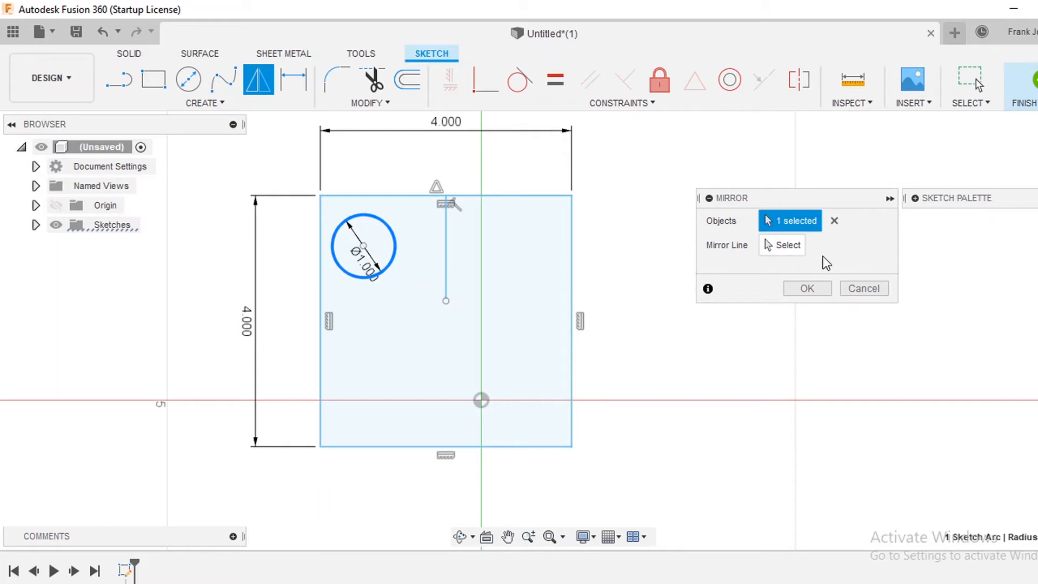
pyautogui.click(783, 248)
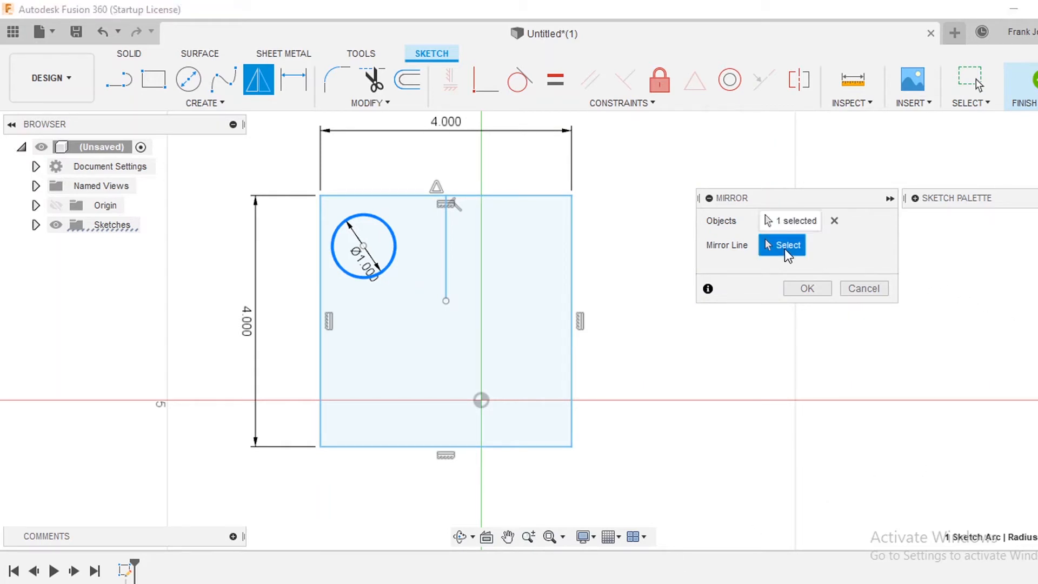
pyautogui.click(445, 270)
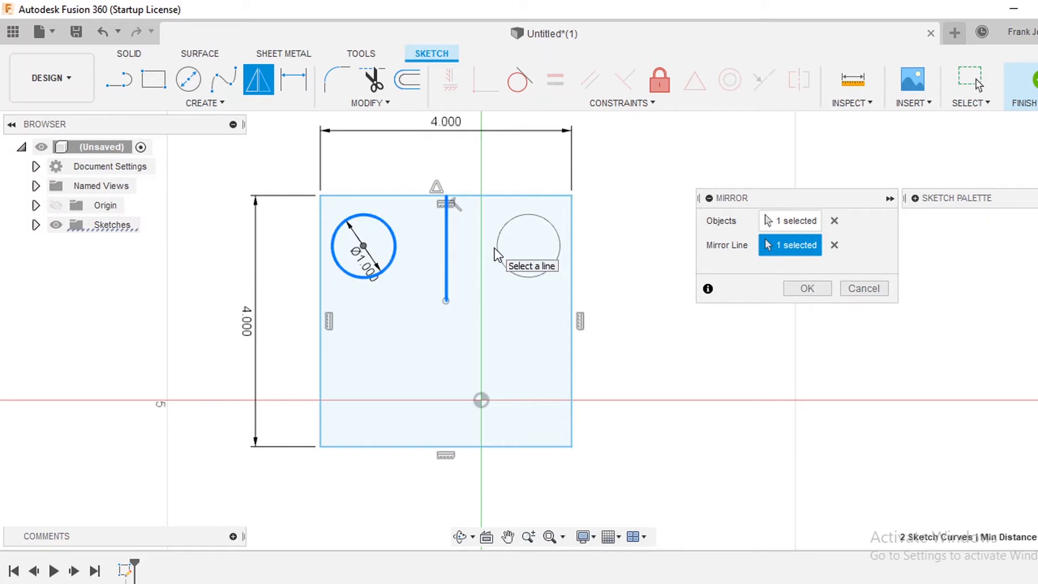
pyautogui.click(806, 288)
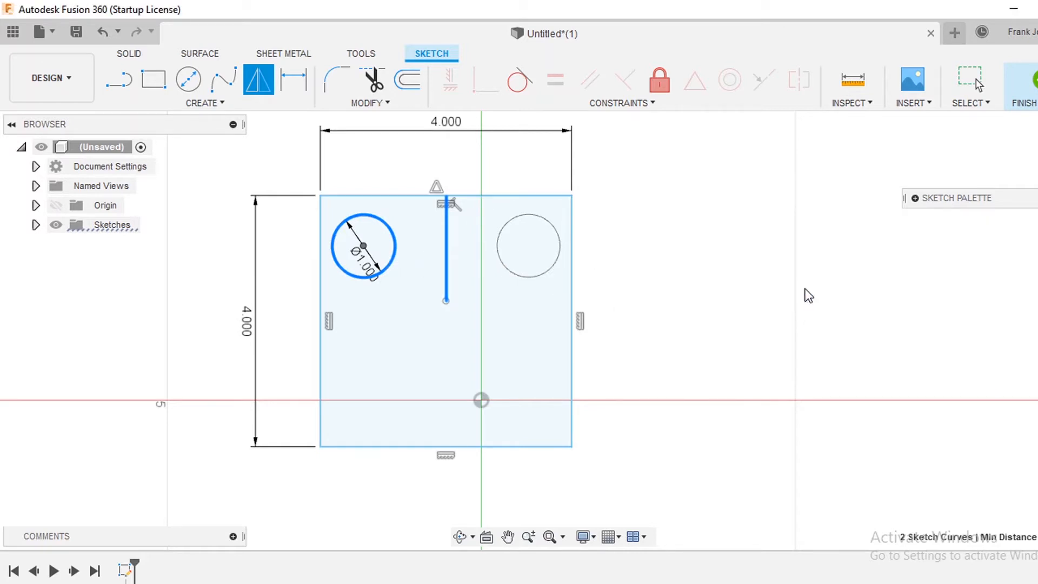
# Step: Delete the vertical line used as the mirror line
pyautogui.click(426, 291)
pyautogui.click(446, 258)
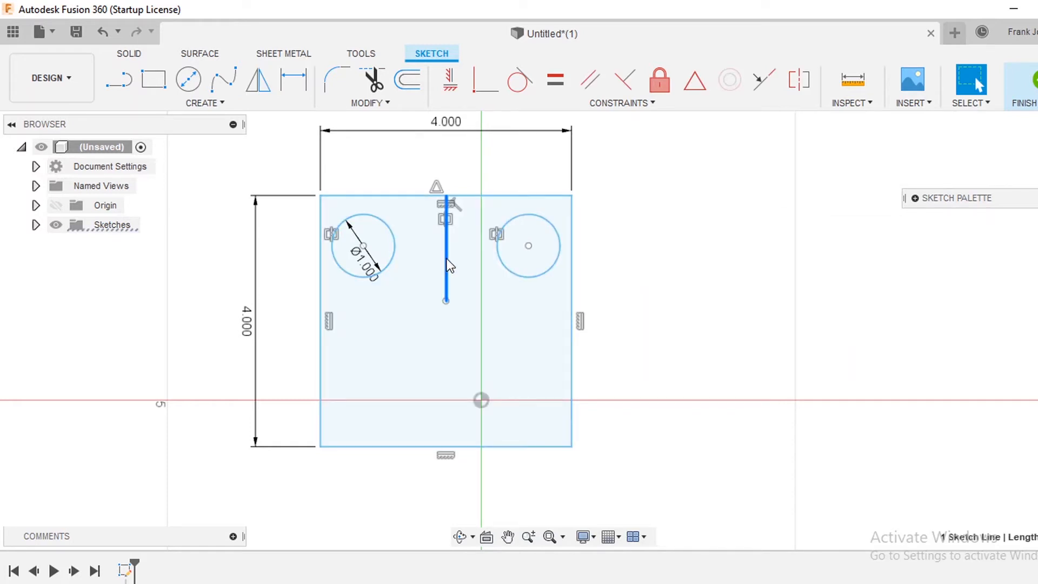
pyautogui.press('Delete')
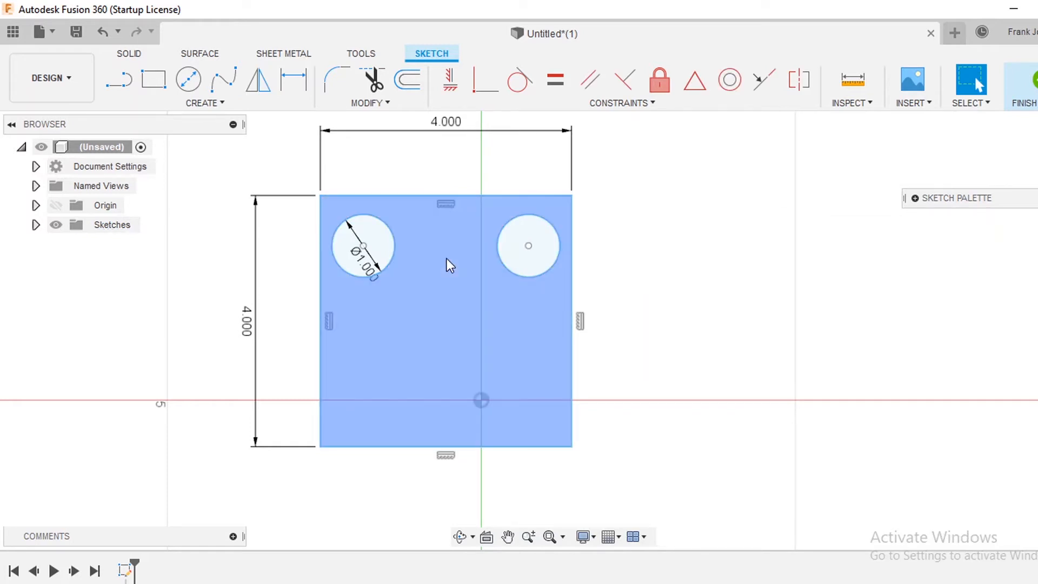
pyautogui.click(411, 314)
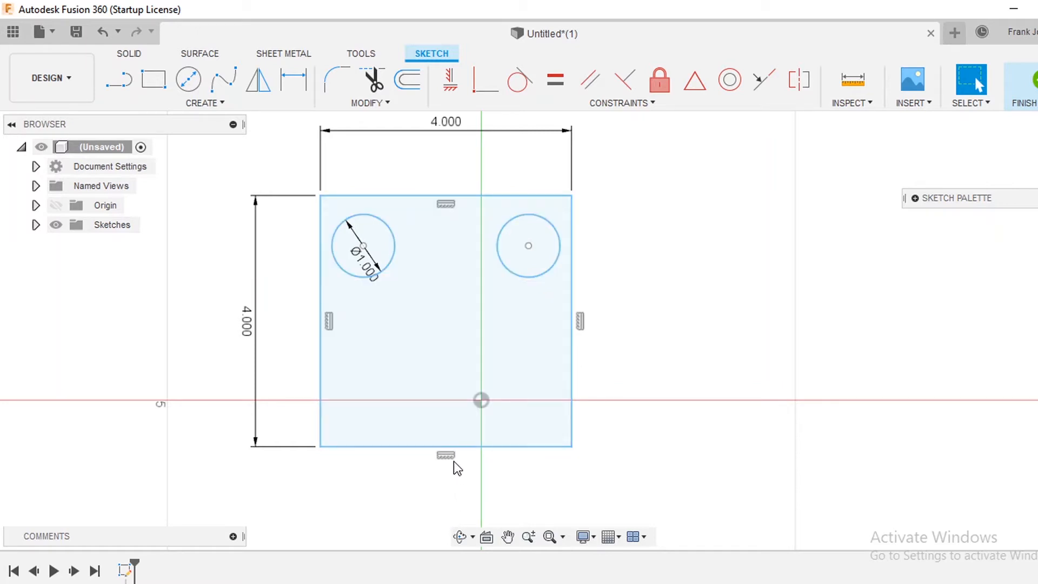
# Step: Try to draw a 4 in diameter circle centred on the midpoint of the square's bottom edge
pyautogui.press('c')
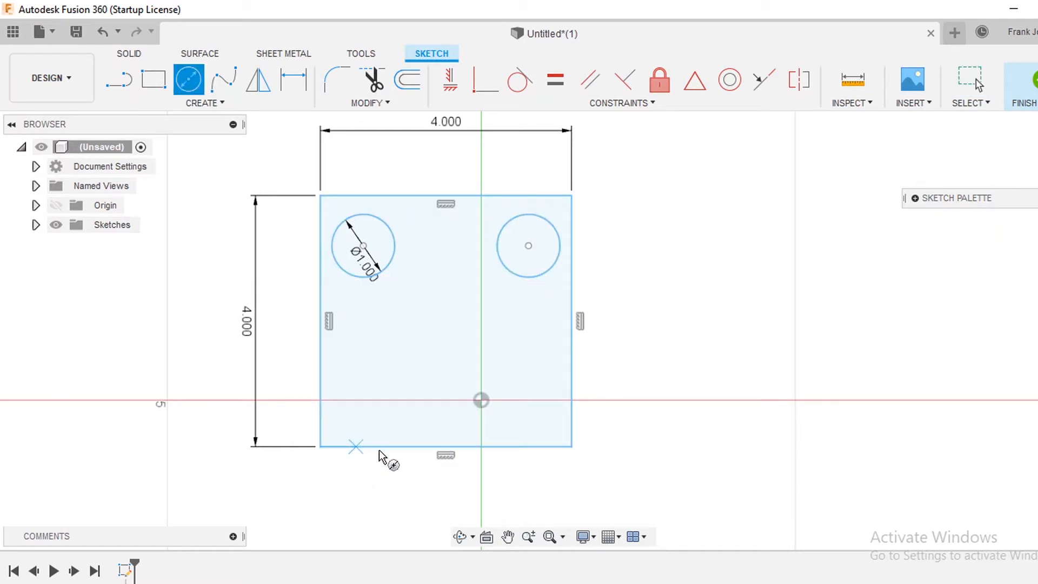
pyautogui.click(446, 447)
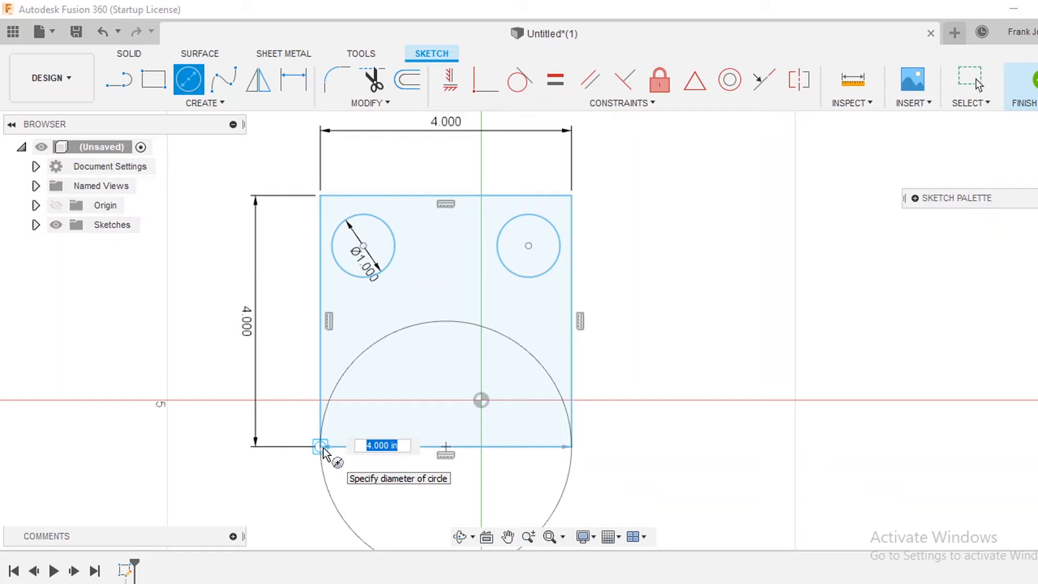
pyautogui.press('Tab')
pyautogui.press('Return')
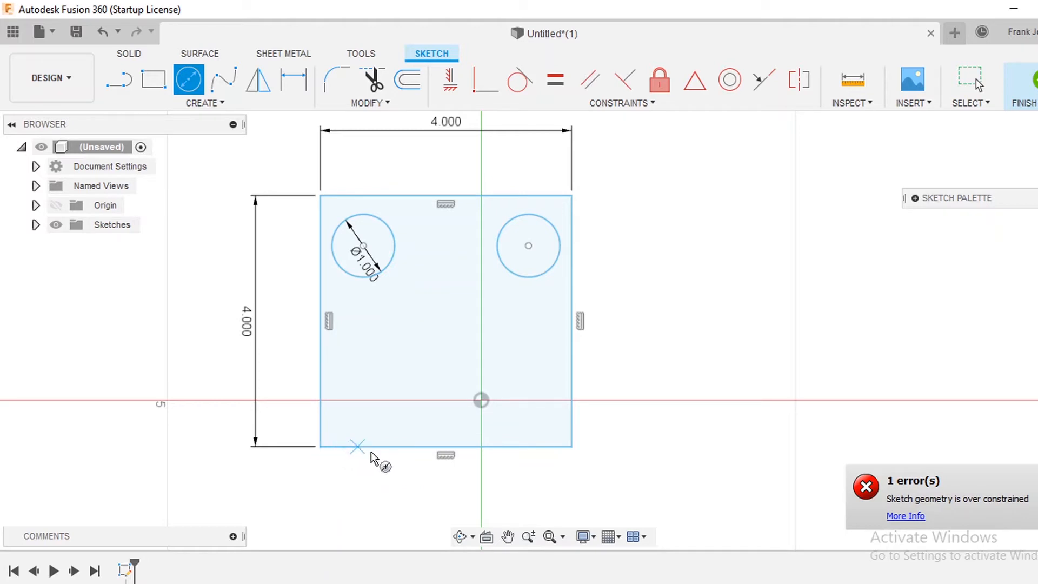
# Step: Draw a circle centred on the bottom edge's midpoint, passing through the square's lower-right corner
pyautogui.click(449, 448)
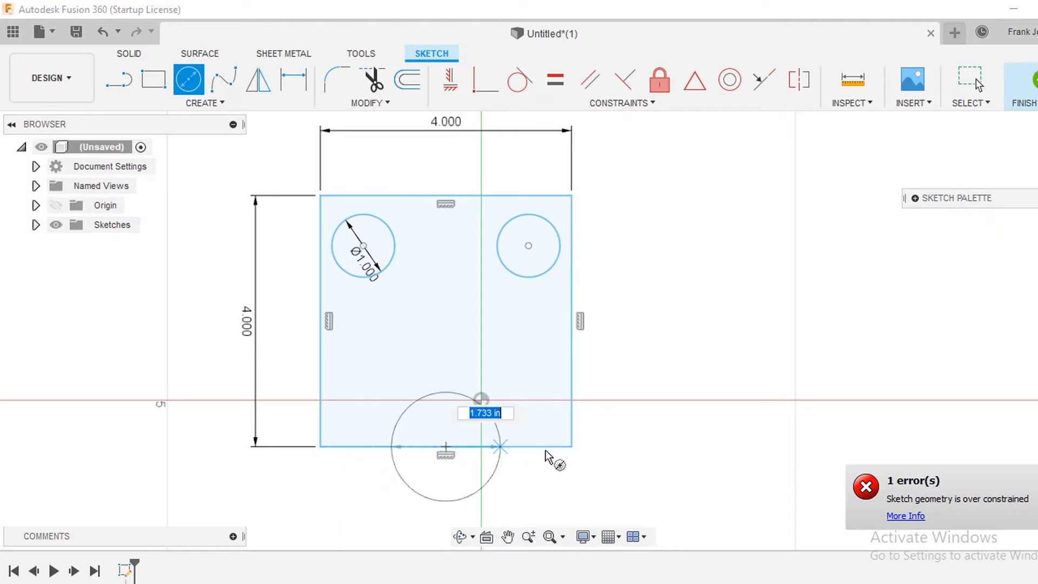
pyautogui.click(572, 456)
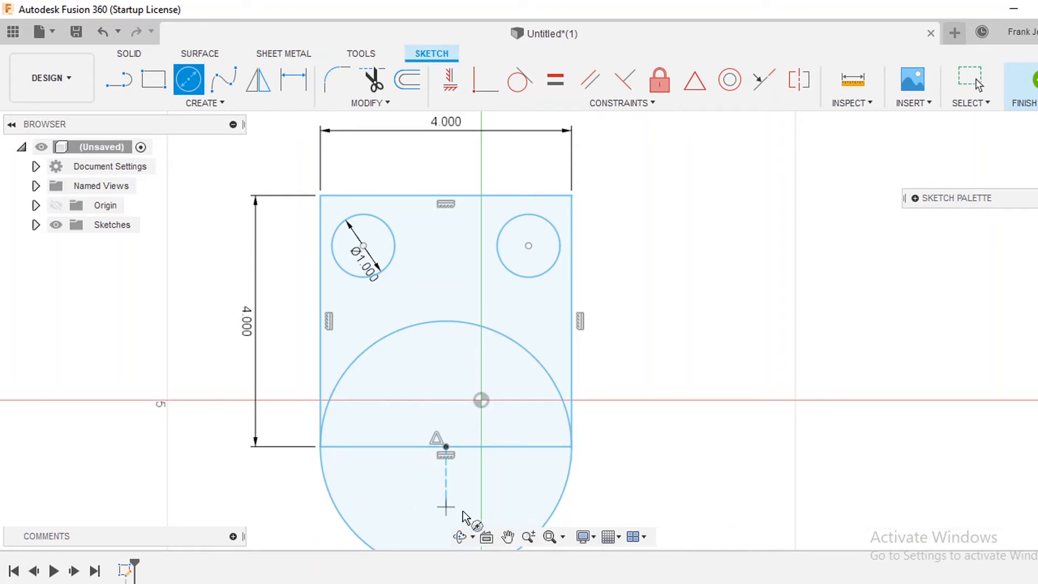
pyautogui.press('Escape')
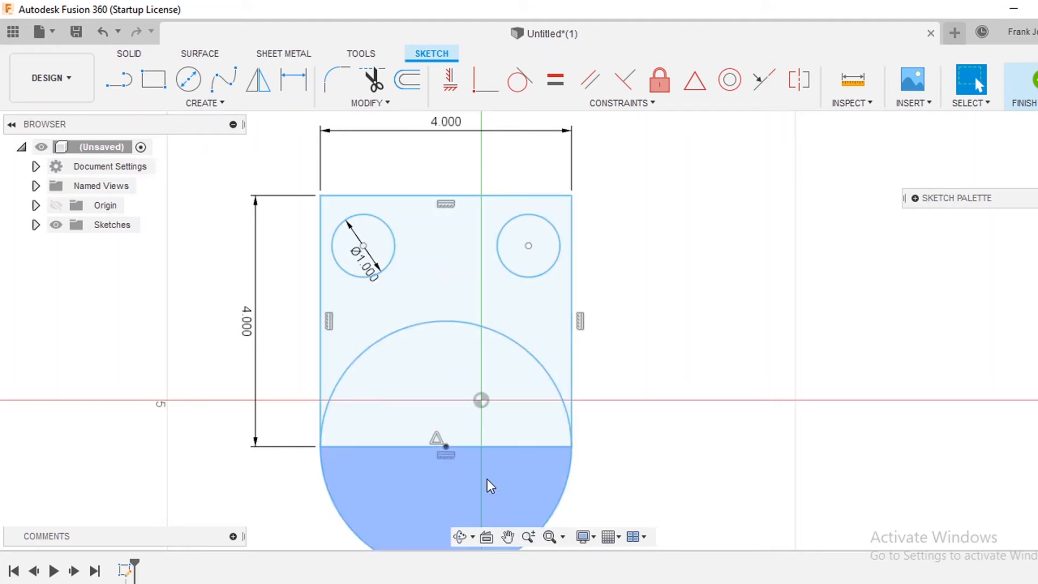
# Step: Trim away the upper half of the large circle that lies inside the square
pyautogui.scroll(-5, 487, 479)
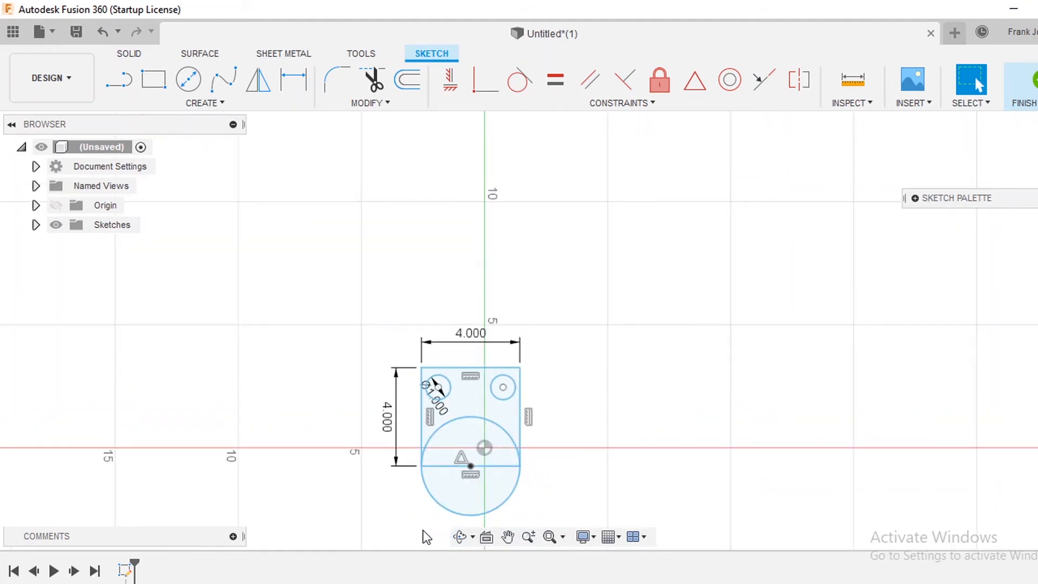
pyautogui.scroll(4, 423, 530)
pyautogui.press('t')
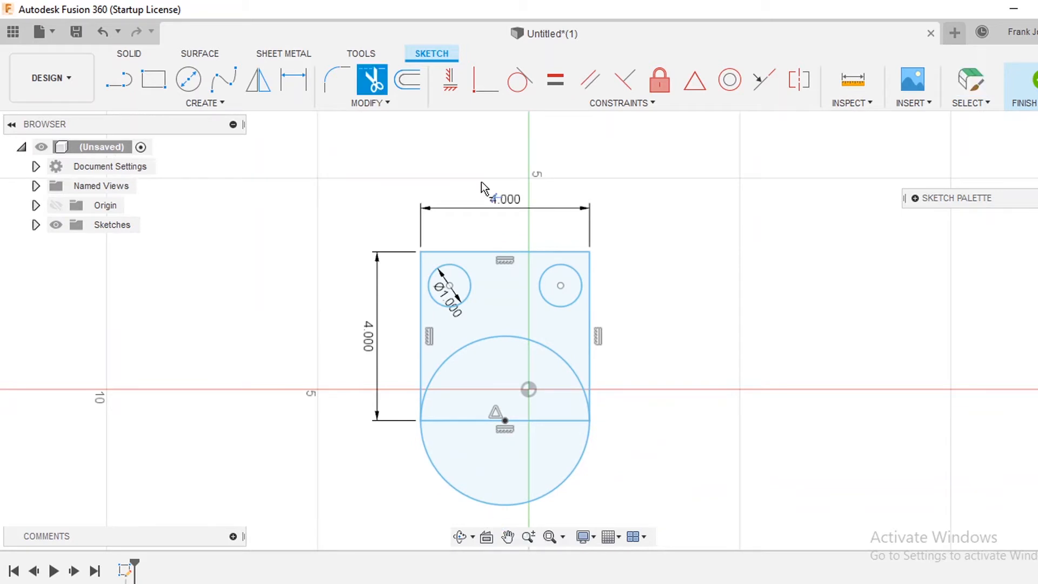
pyautogui.click(501, 335)
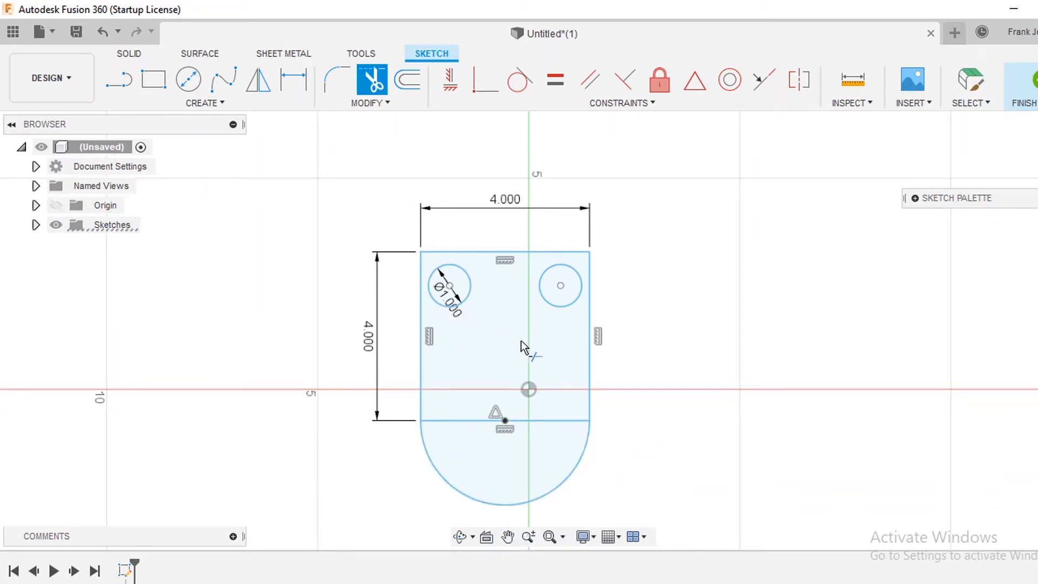
# Step: Trim away the square's bottom edge so the plate and the semicircle form one continuous profile
pyautogui.click(535, 421)
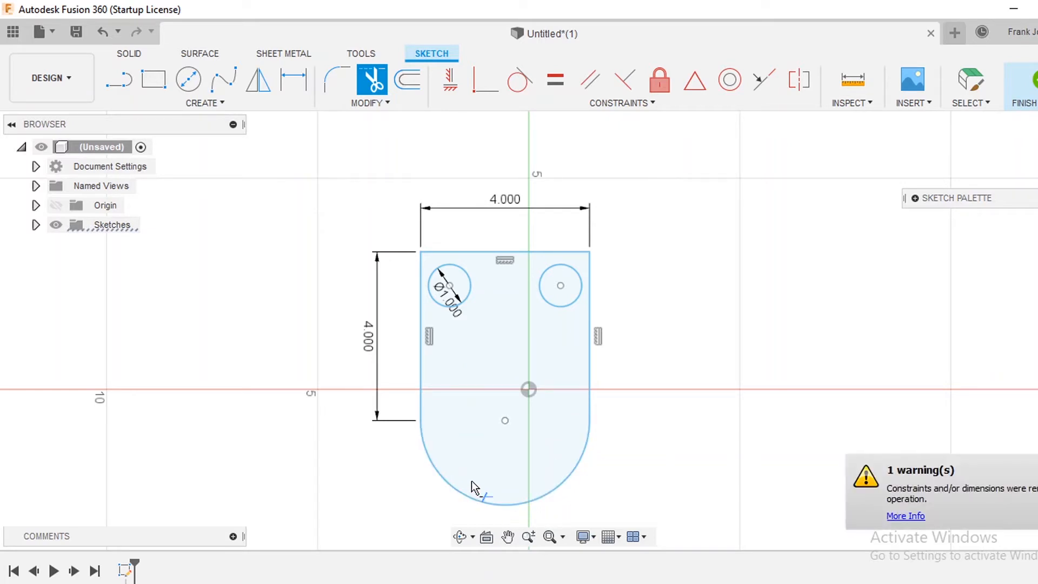
pyautogui.press('Escape')
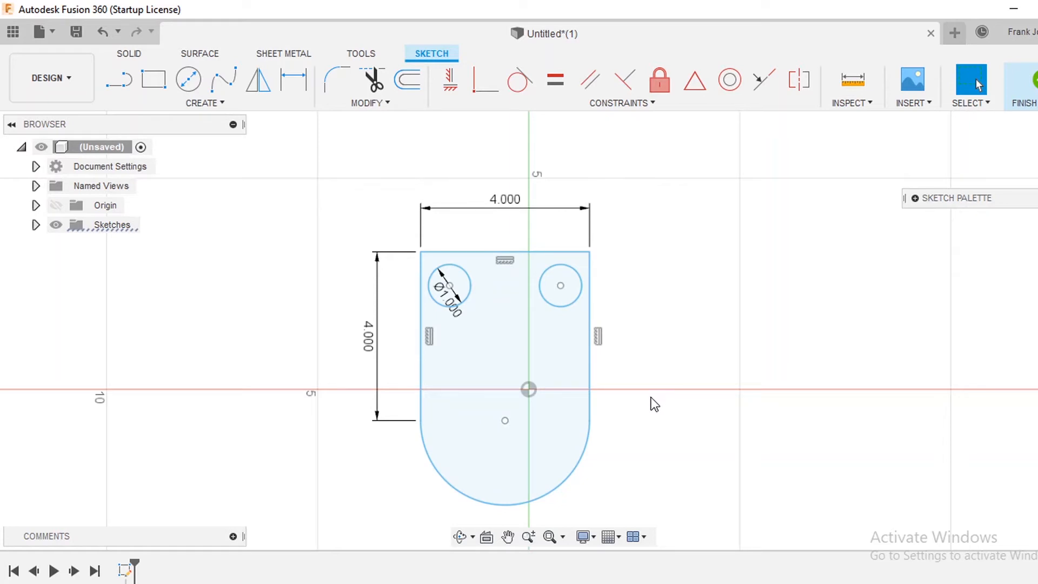
# Step: Draw a rectangle straddling the lower part of the plate's right edge, reaching slightly past the start of the arc
pyautogui.press('r')
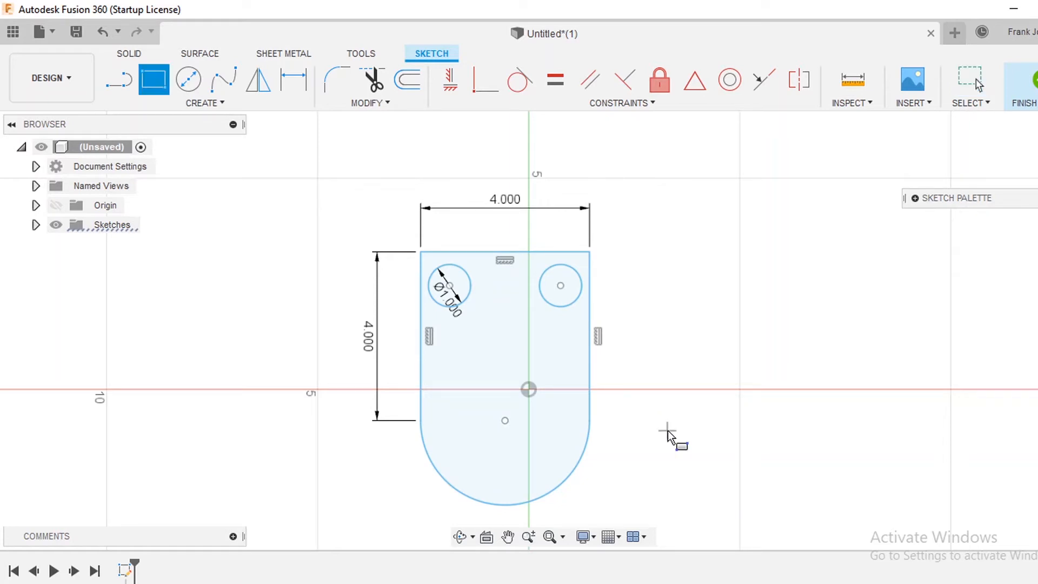
pyautogui.click(636, 354)
pyautogui.click(544, 437)
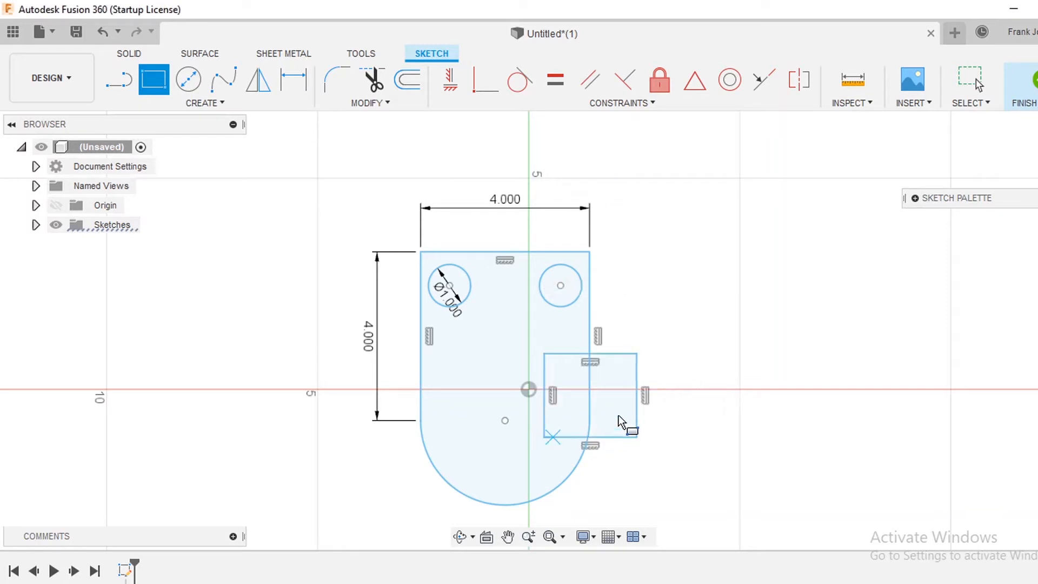
pyautogui.press('Escape')
# Step: Trim the plate edge inside the rectangle and the rectangle's lines inside the plate, leaving a tab joined to the outline
pyautogui.scroll(5, 599, 465)
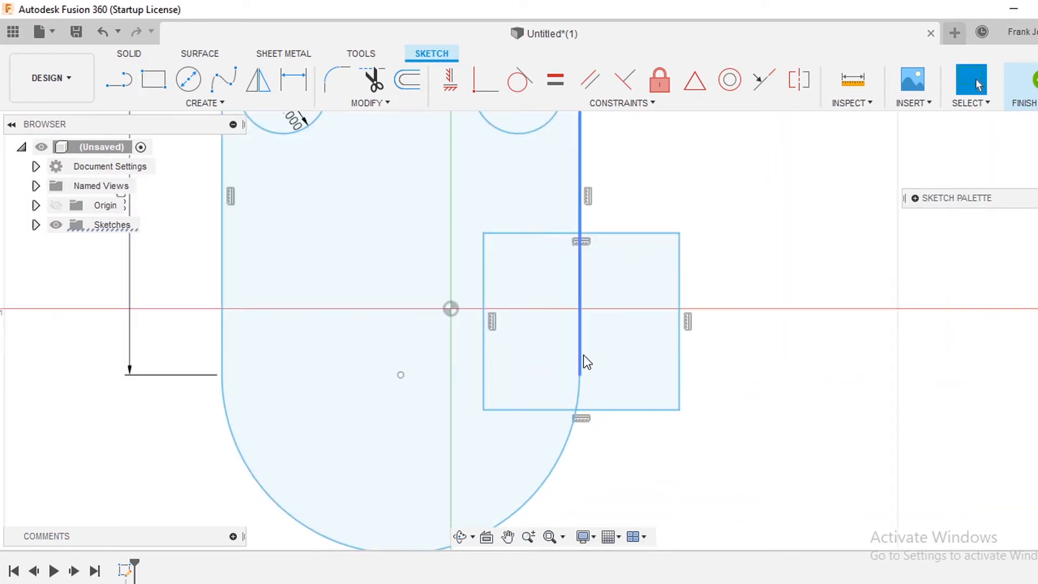
pyautogui.press('t')
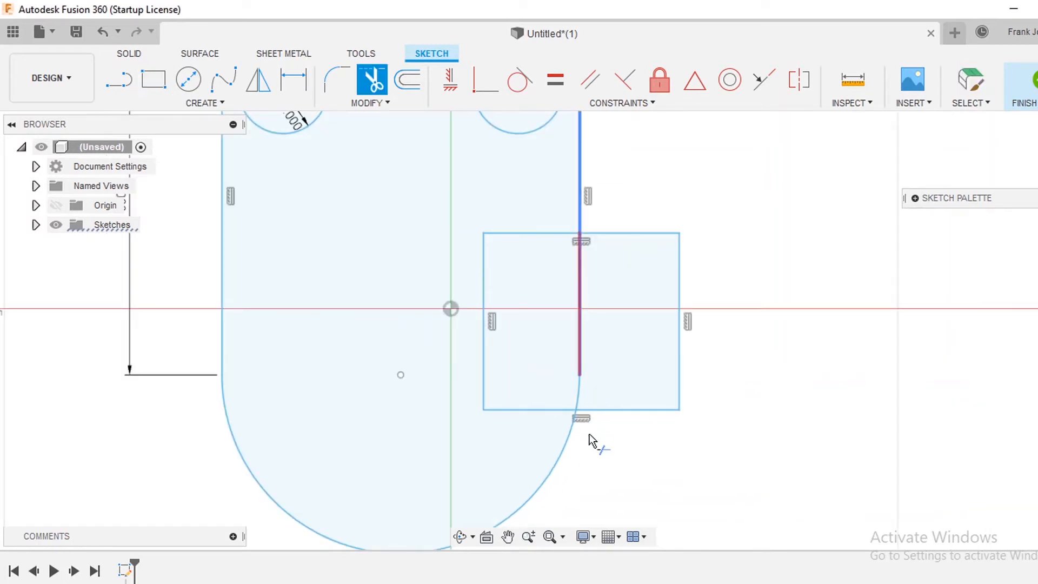
pyautogui.click(580, 354)
pyautogui.click(531, 234)
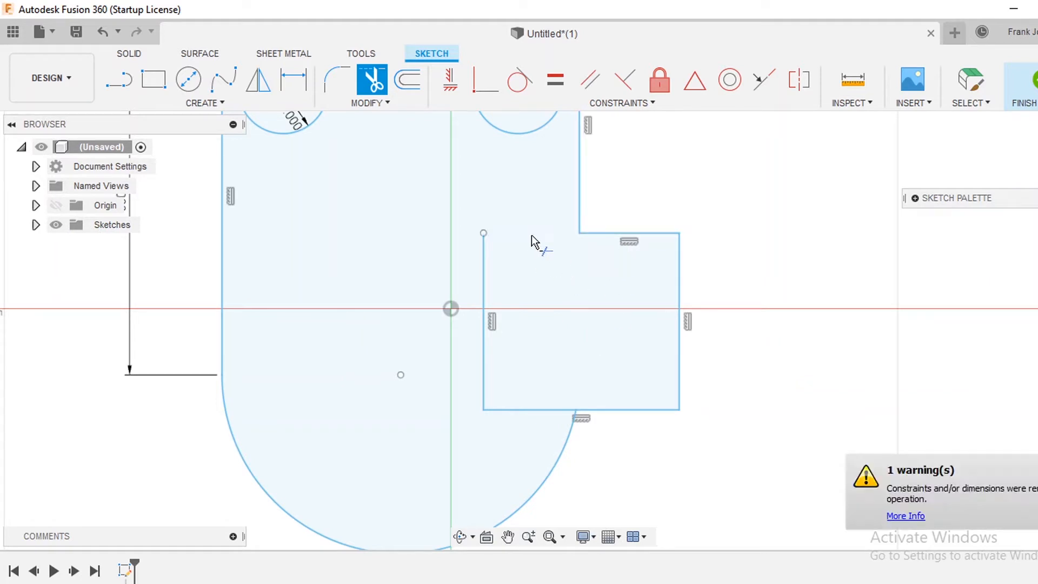
pyautogui.click(484, 275)
pyautogui.click(536, 409)
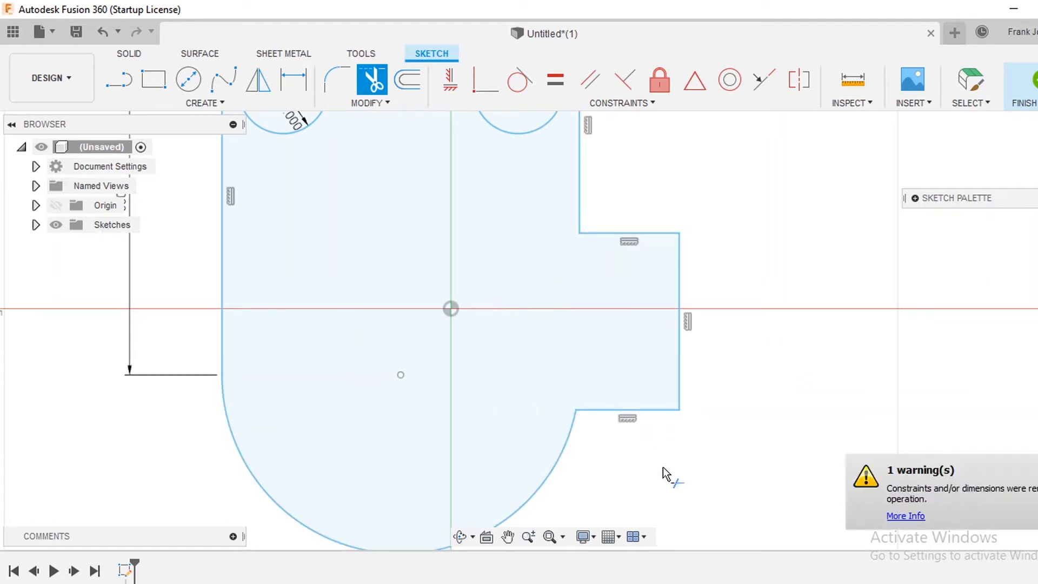
pyautogui.press('Escape')
pyautogui.press('F6')
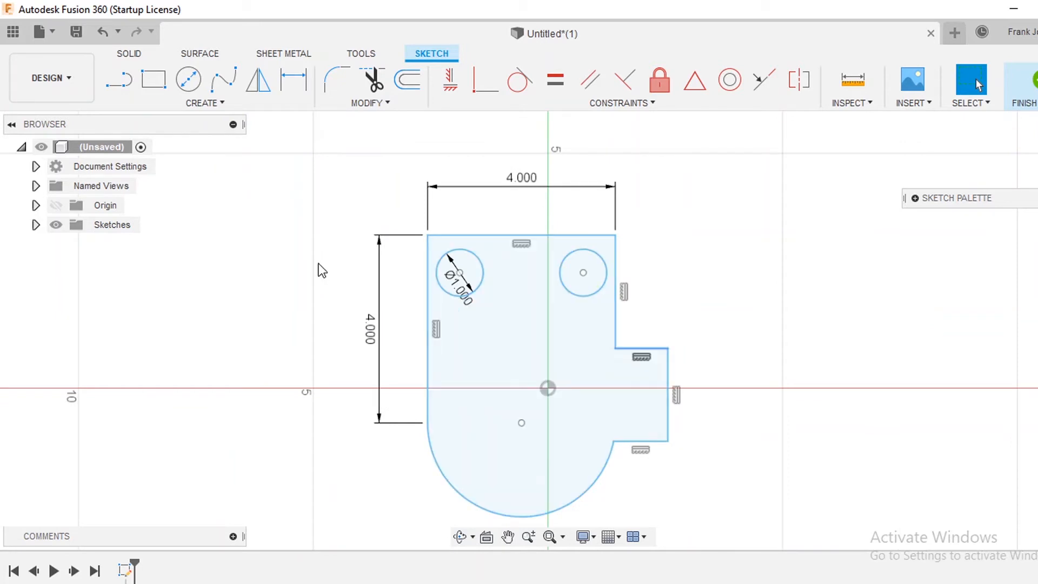
# Step: Export Sketch1 as a DXF file named test6 in the DXF folder on the desktop
pyautogui.click(35, 225)
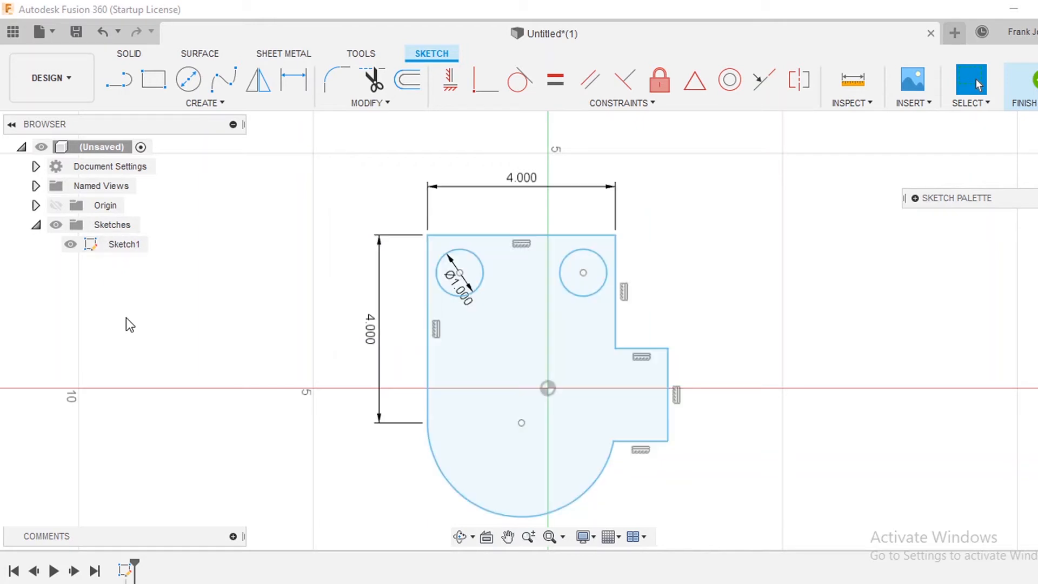
pyautogui.rightClick(128, 250)
pyautogui.click(172, 315)
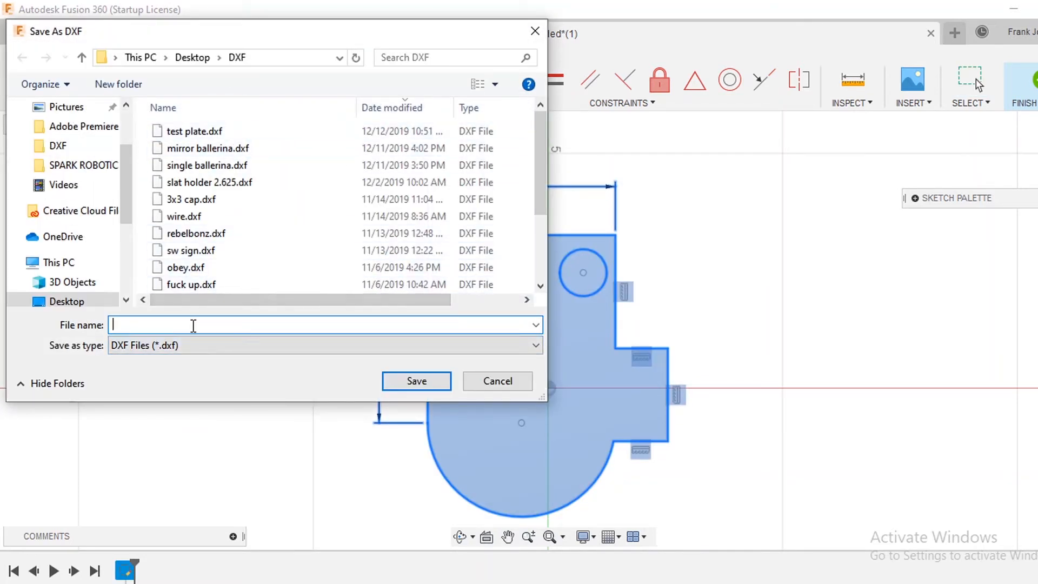
pyautogui.write('test')
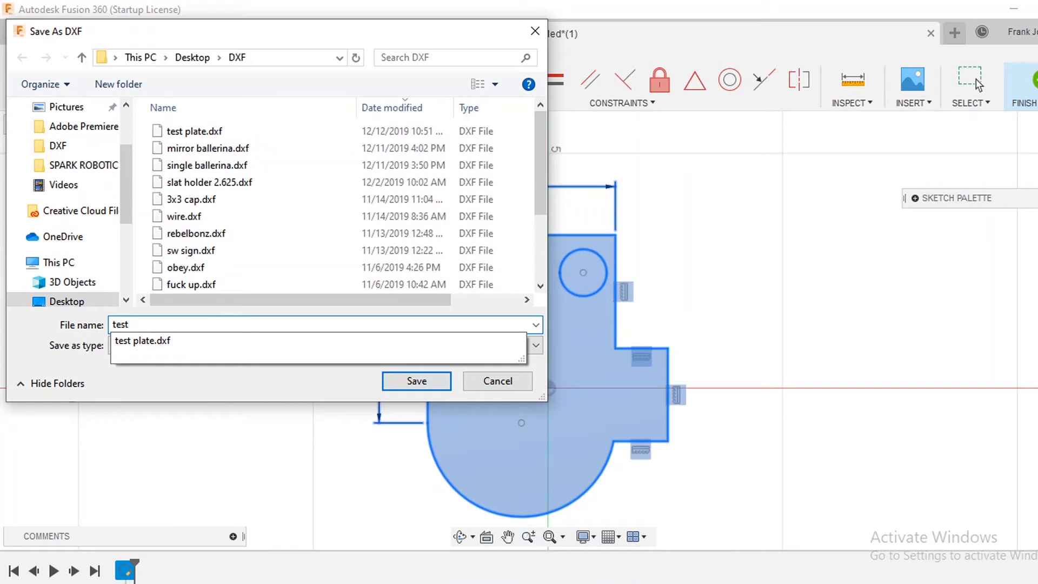
pyautogui.write('6')
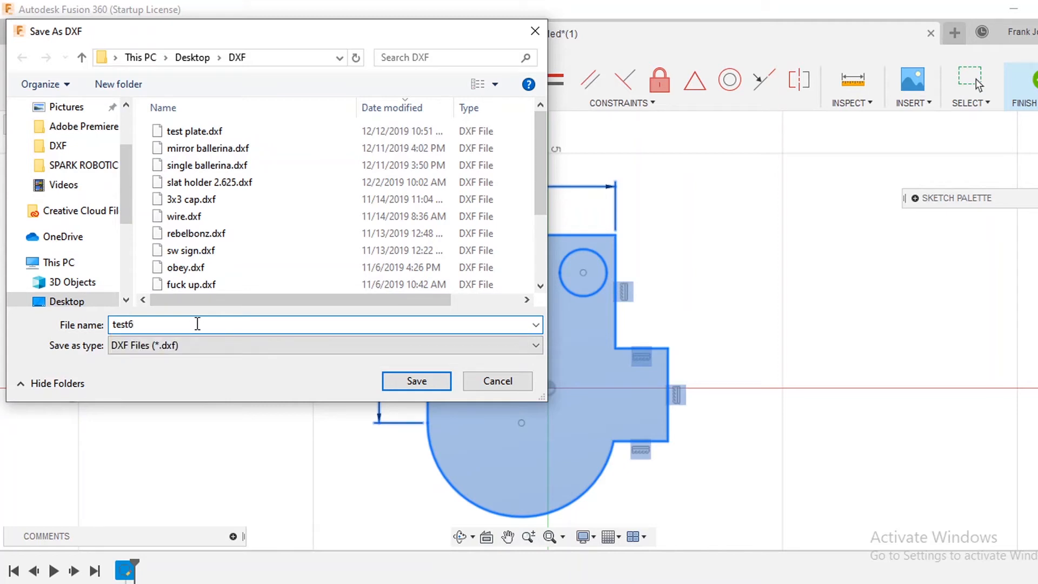
pyautogui.click(391, 380)
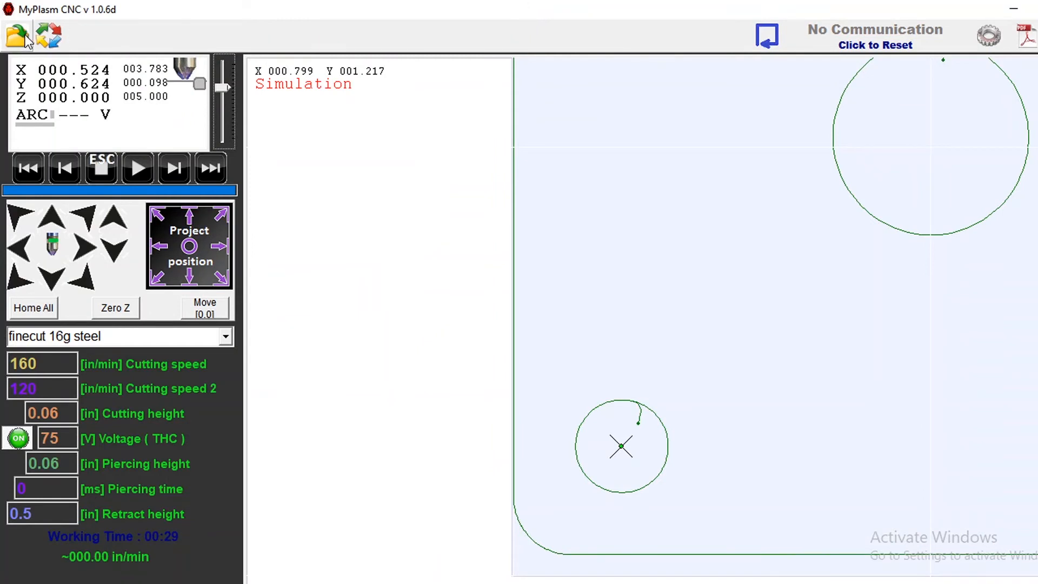
# Step: In MyPlasm CNC, open test6.dxf in the import window and load it in place of the current drawing
pyautogui.click(25, 40)
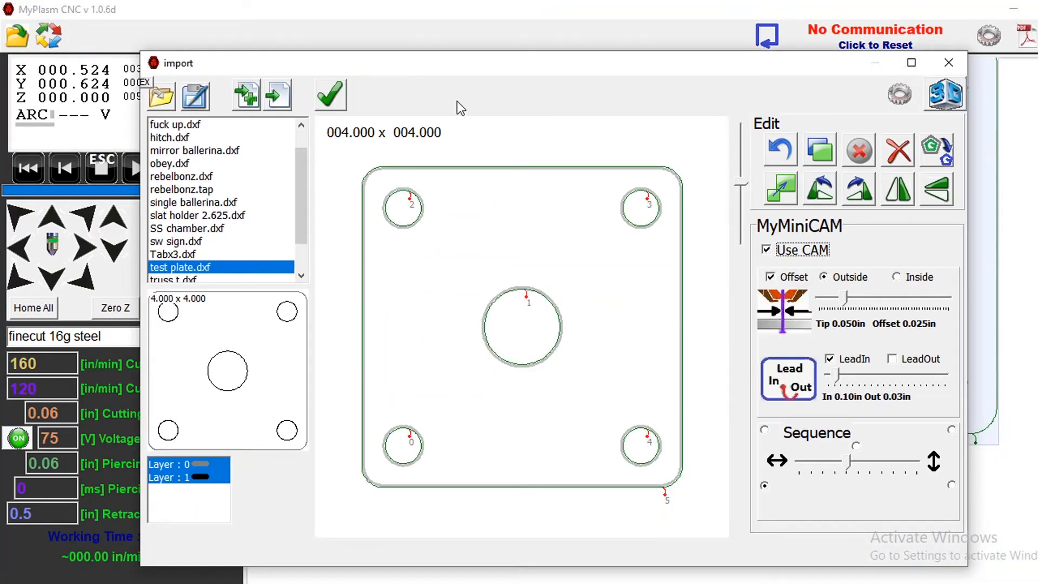
pyautogui.click(162, 97)
pyautogui.click(465, 176)
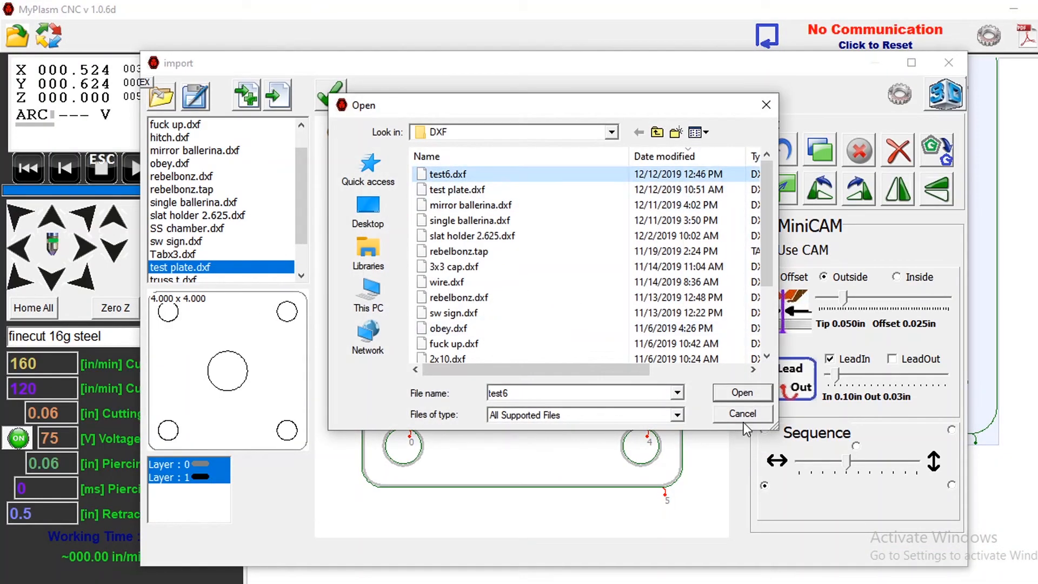
pyautogui.click(755, 392)
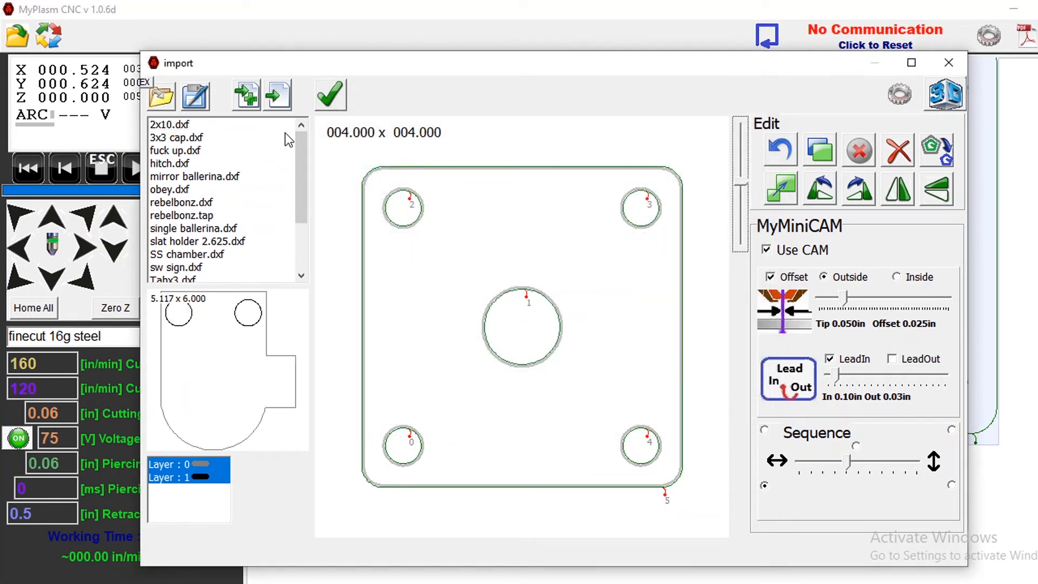
pyautogui.click(283, 96)
# Step: Examine the imported part's cut paths, lead-in points and cutting sequence on the two holes and the outer profile
pyautogui.scroll(-2, 432, 240)
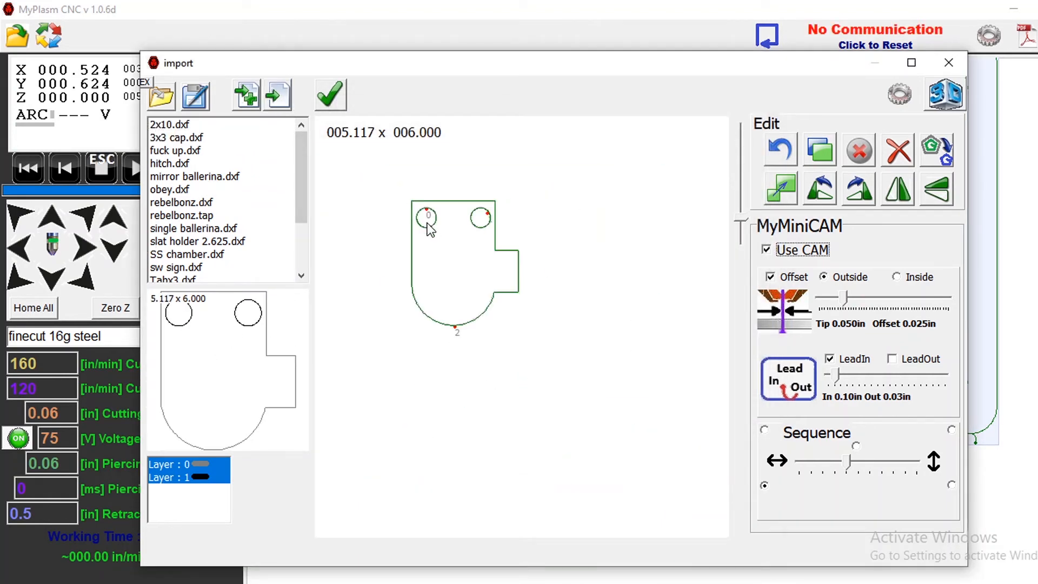
pyautogui.scroll(3, 433, 240)
pyautogui.scroll(-2, 440, 248)
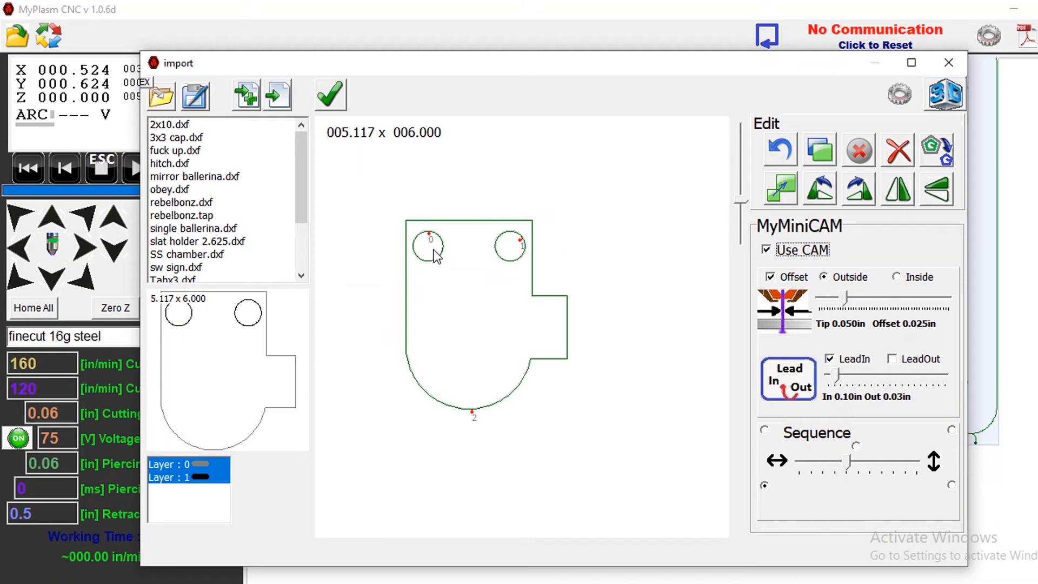
pyautogui.scroll(2, 435, 252)
pyautogui.scroll(-3, 530, 487)
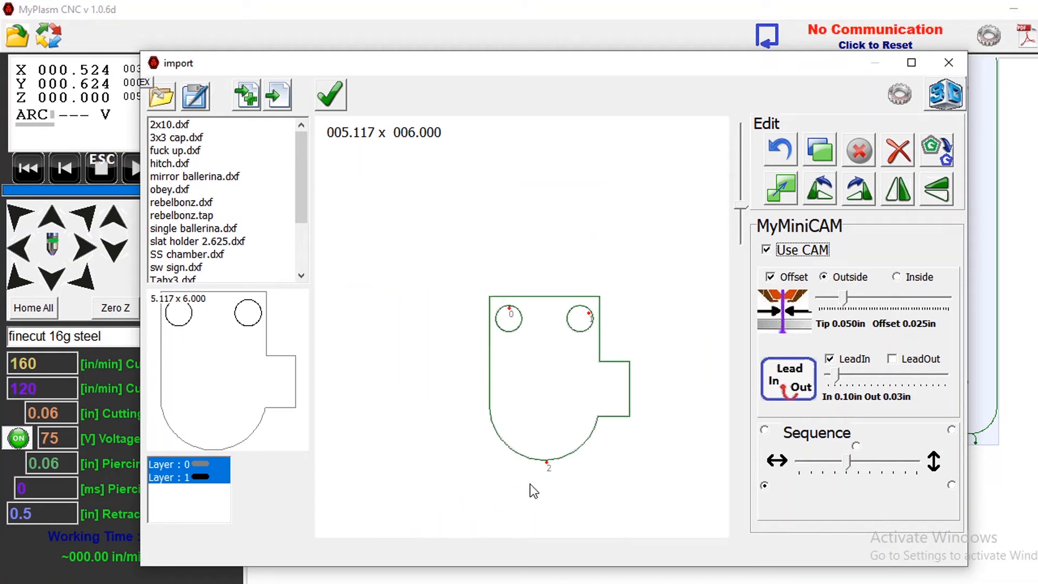
pyautogui.scroll(2, 561, 476)
pyautogui.scroll(2, 531, 454)
pyautogui.scroll(-3, 545, 433)
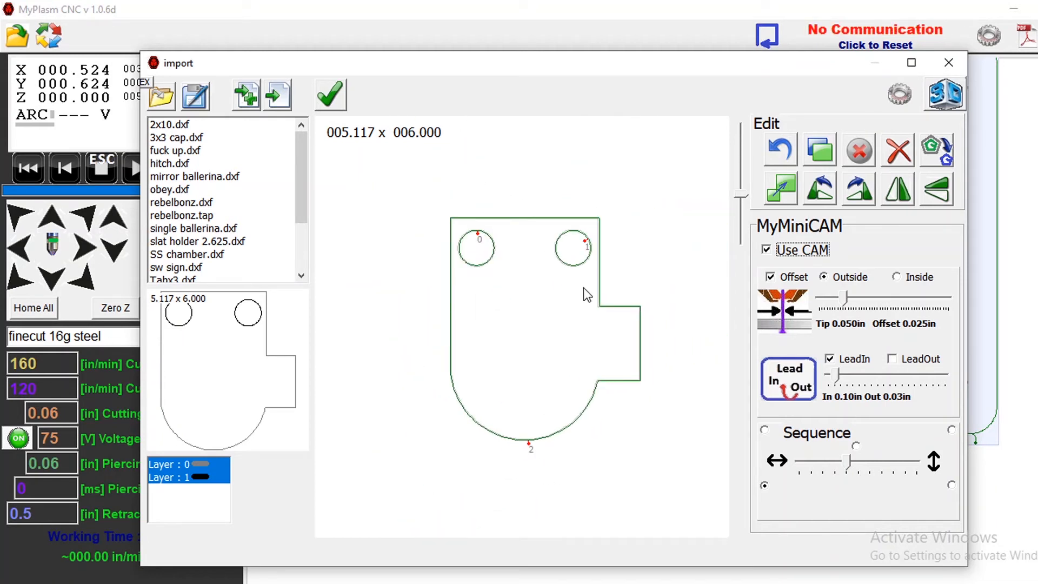
# Step: Accept the import to send the part's cut paths to the main cutting workspace
pyautogui.click(327, 100)
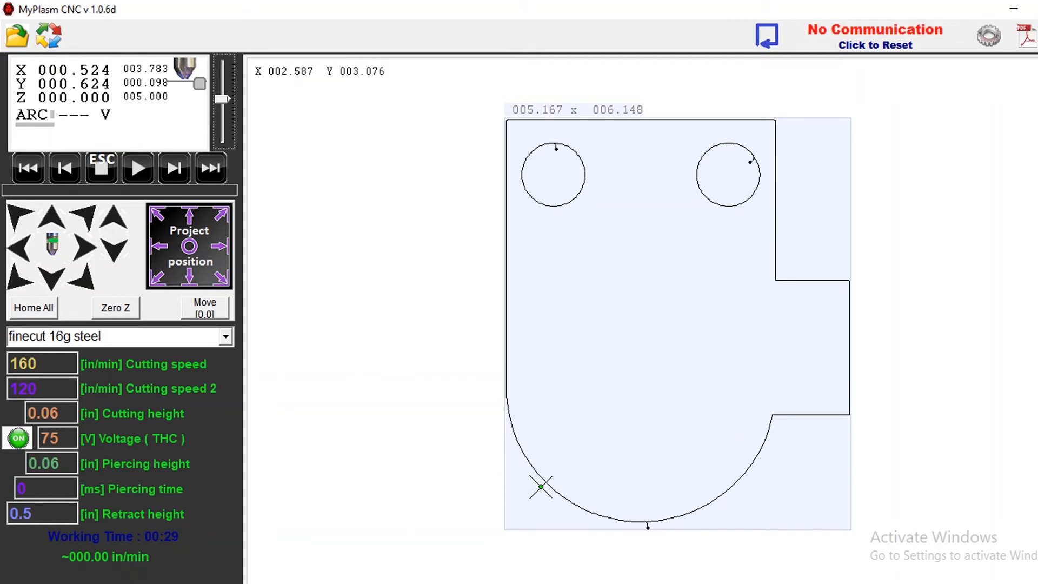
pyautogui.moveTo(496, 583)
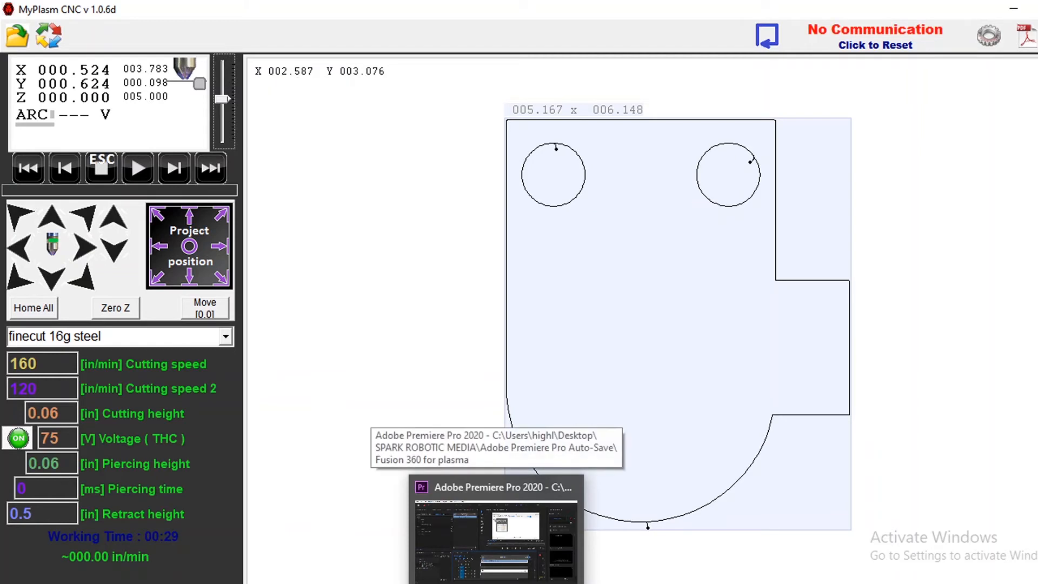